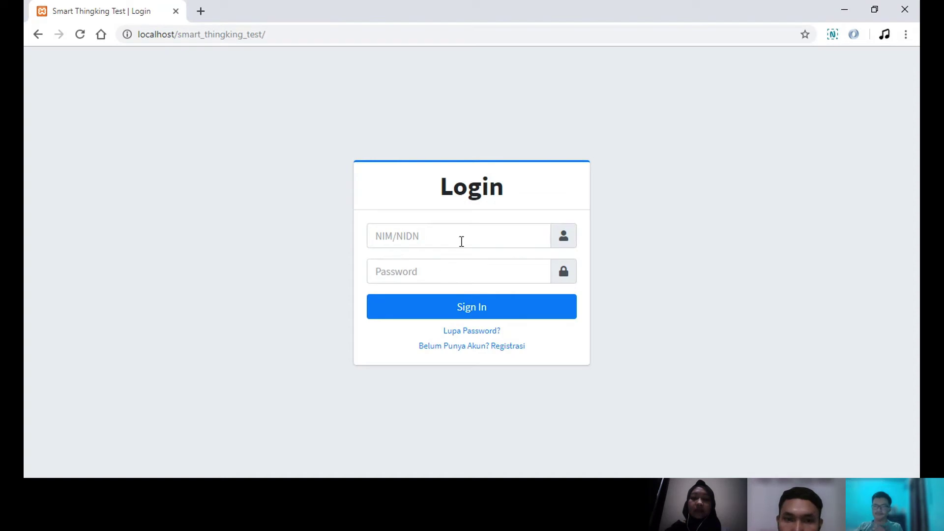
- Leave the login form and go to the account registration page
left_click(452, 238)
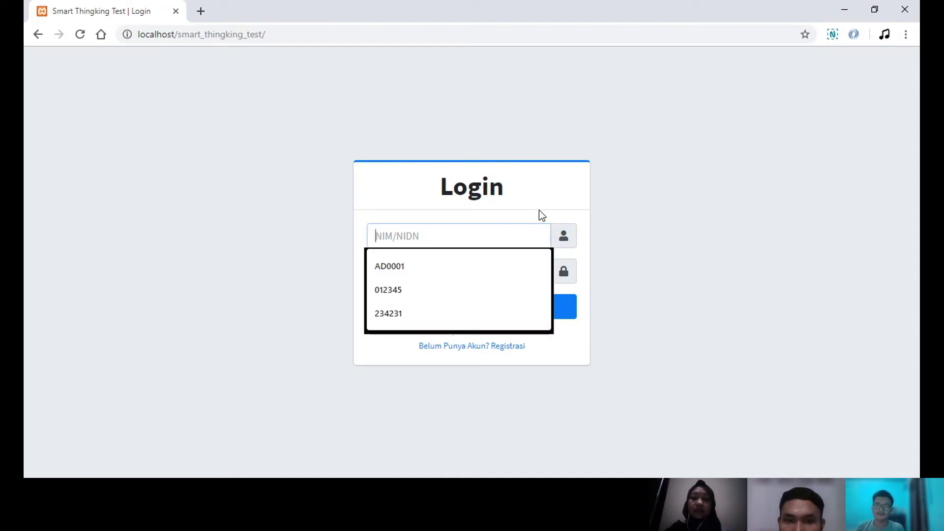
left_click(632, 205)
left_click(509, 234)
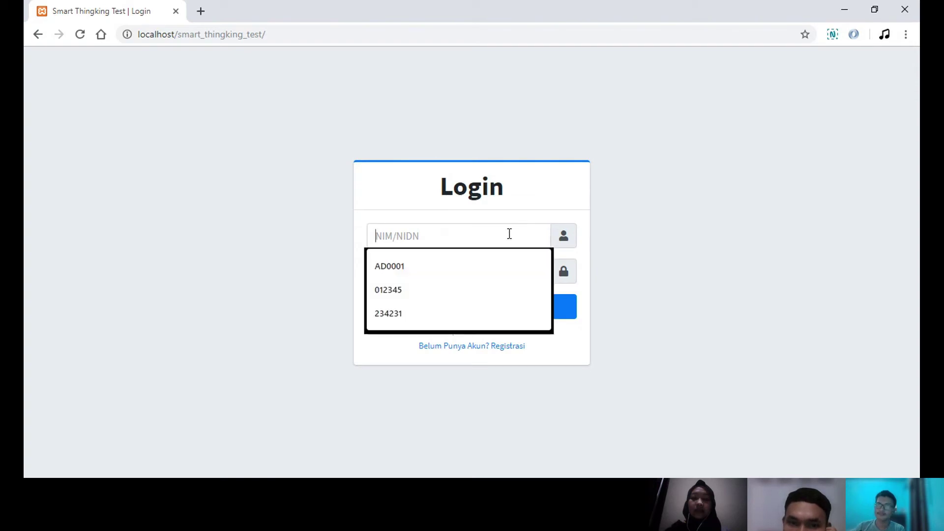
left_click(596, 270)
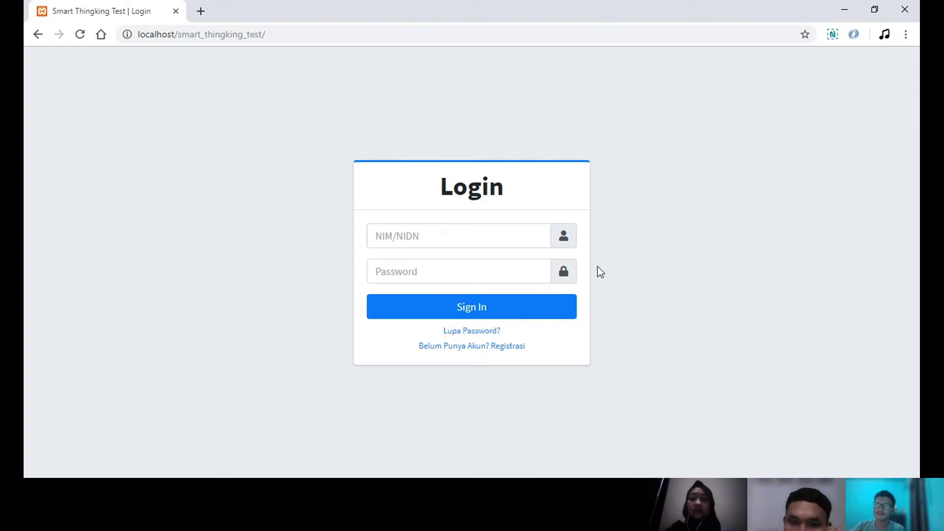
left_click(496, 348)
- Register a student account with a NIM, full name and password, then submit the form
left_click(453, 197)
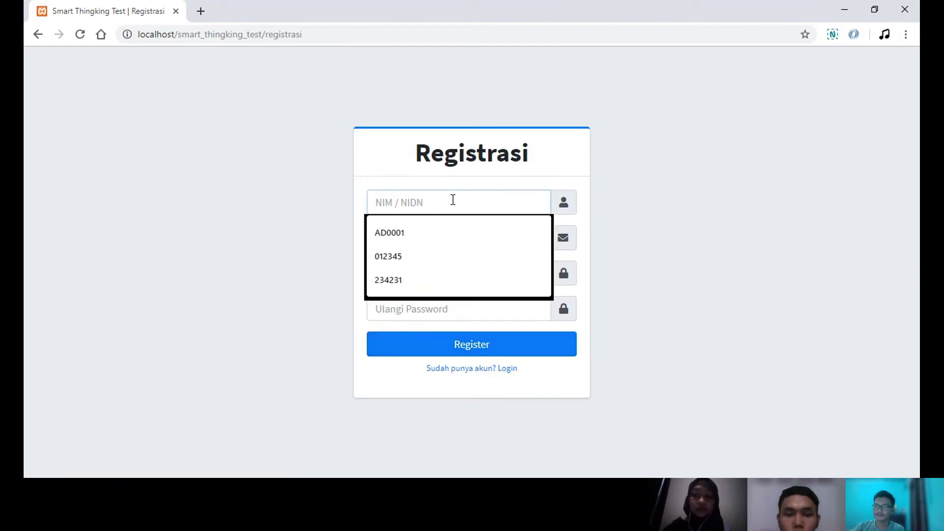
type("2018310012")
key("Tab")
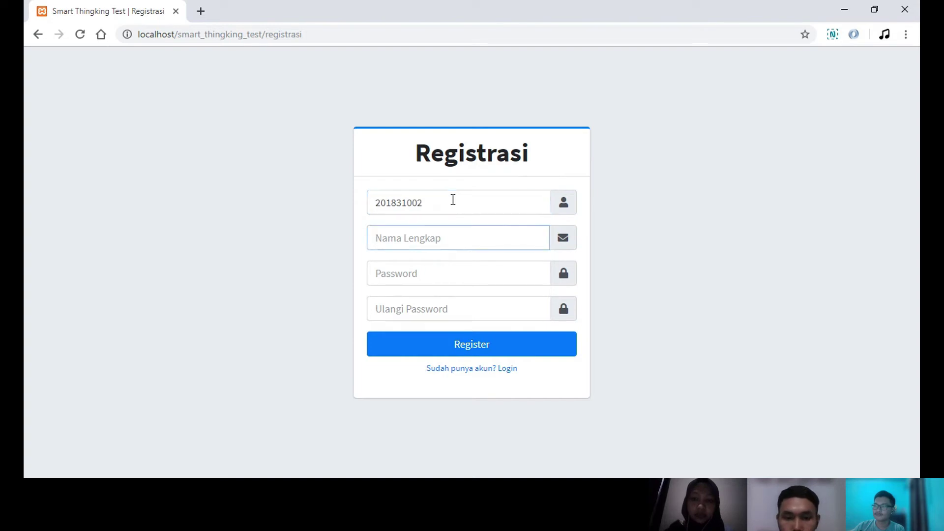
type("Dudung")
key("Tab")
type("123456789")
key("Tab")
type("123456789")
key("Return")
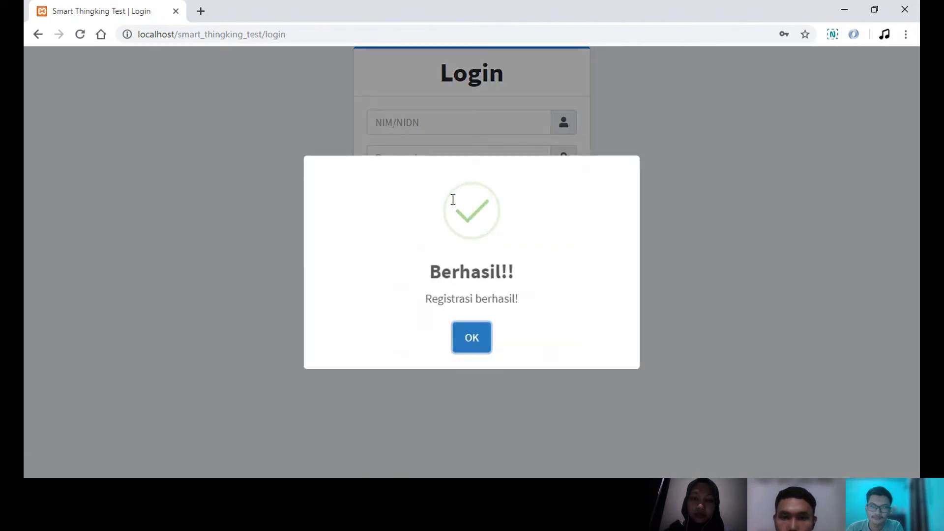
- Sign in with the student's NIM and password and dismiss the login success alert
left_click(473, 339)
left_click(442, 239)
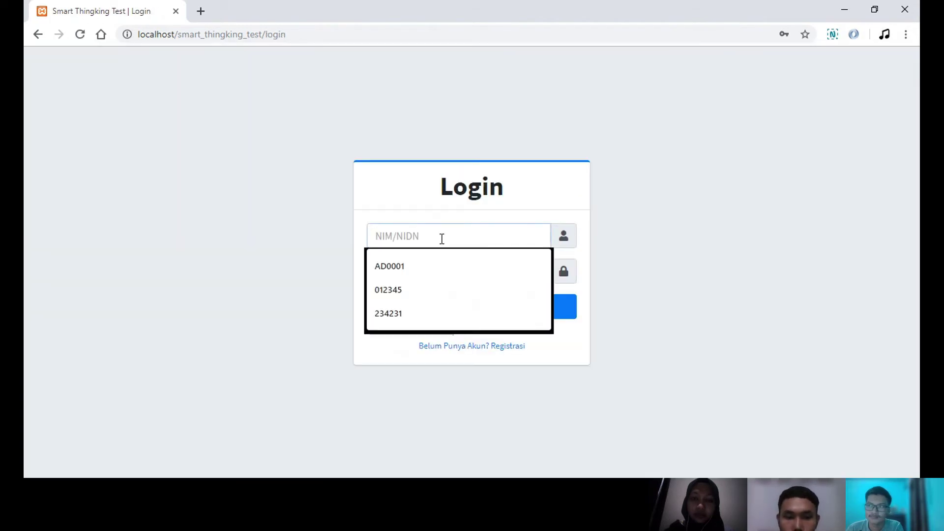
type("201831002")
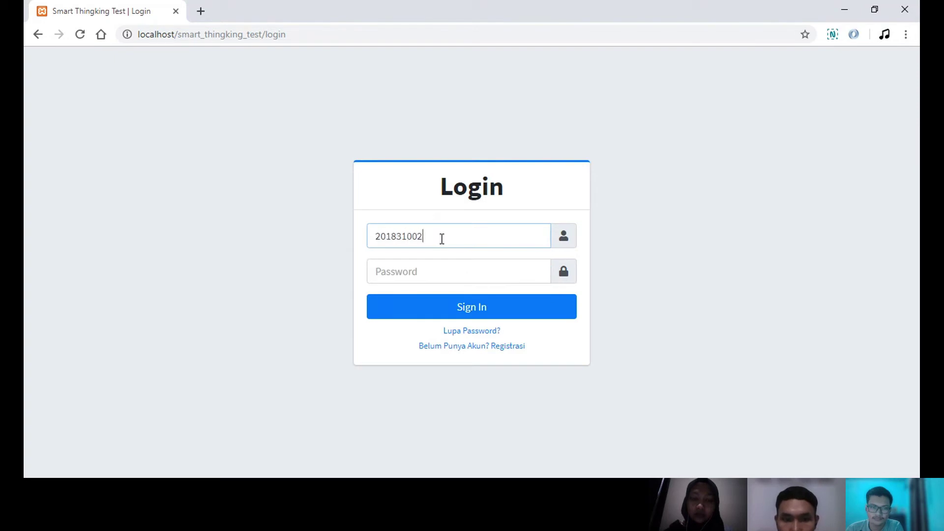
key("Tab")
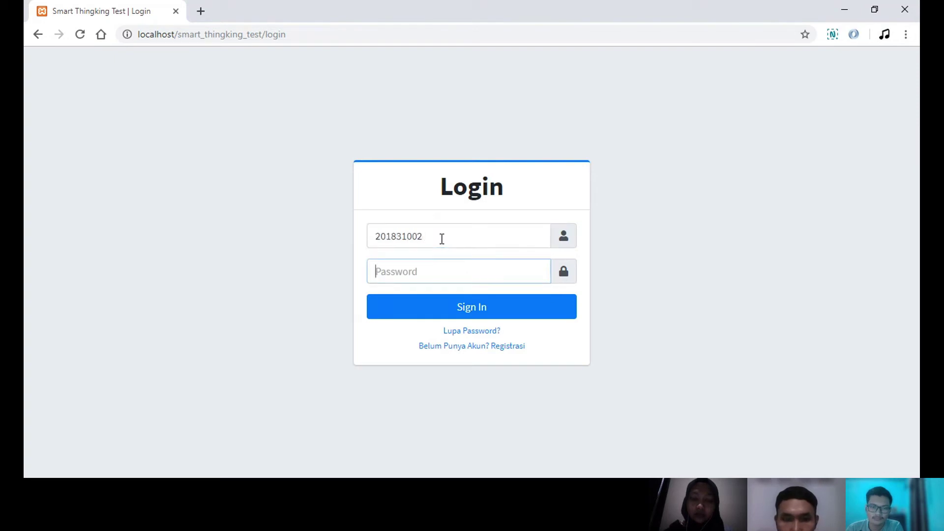
type("123456")
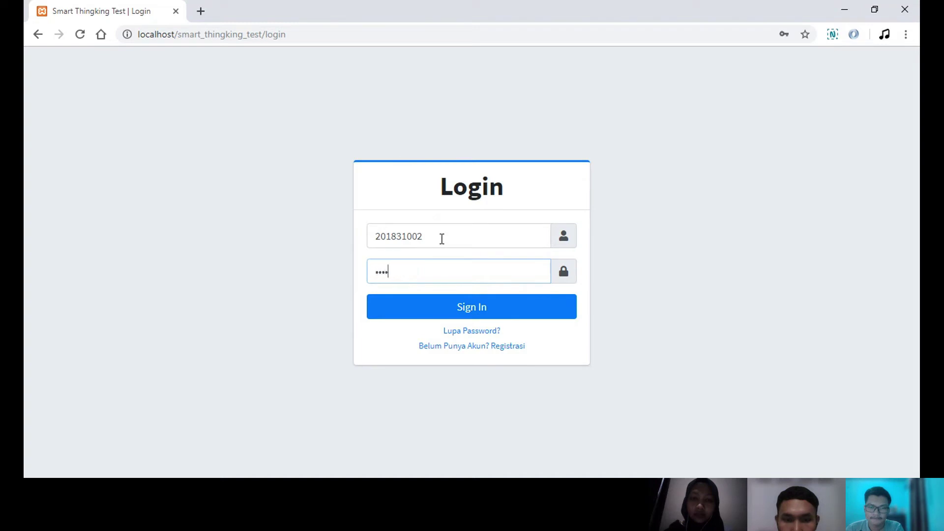
key("Return")
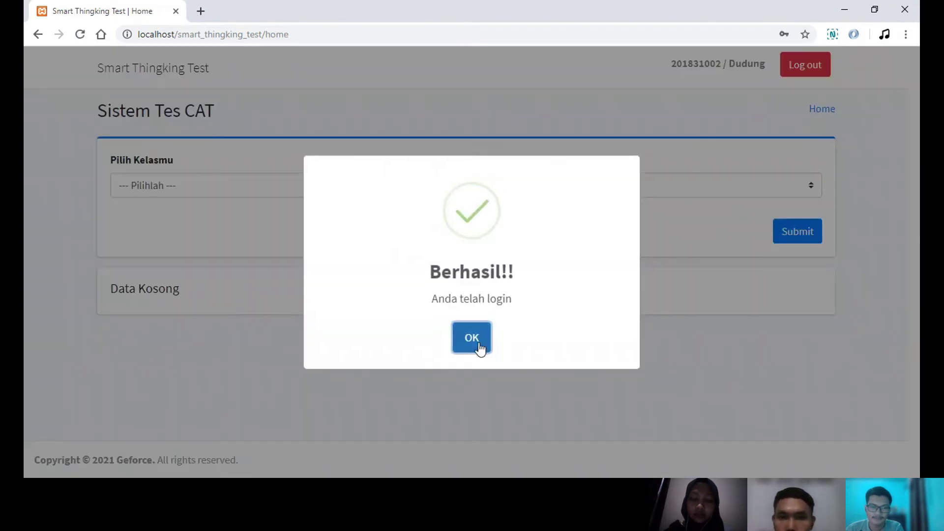
left_click(475, 339)
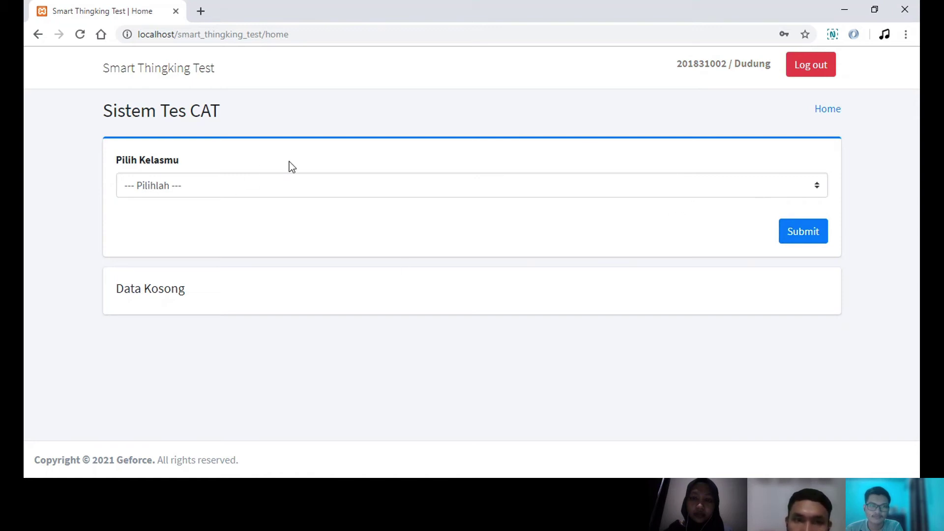
- Select class A - Algoritma Pemrograman 1 + Praktek and submit to list its tests
left_click(481, 195)
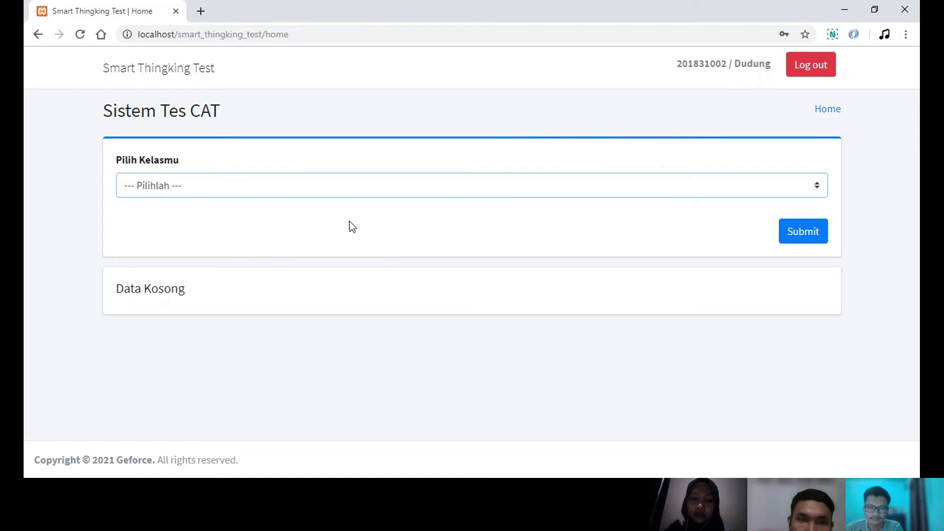
key("Down")
left_click(786, 235)
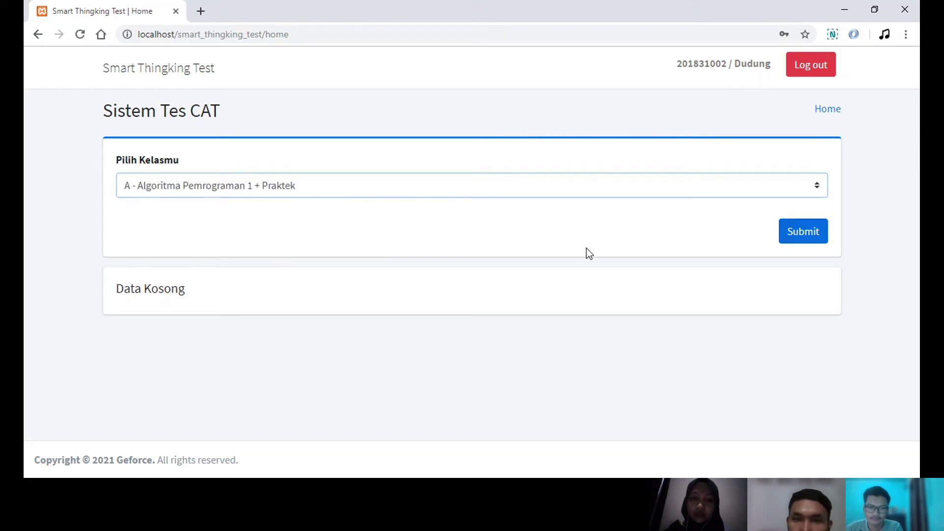
left_click(813, 238)
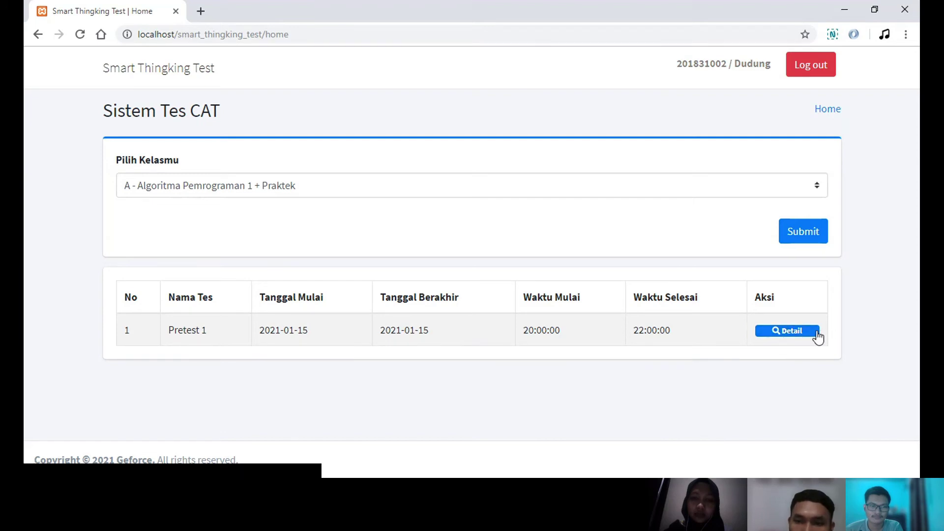
- Open the Pretest 1 details and begin the test with Ikuti Tes
left_click(797, 334)
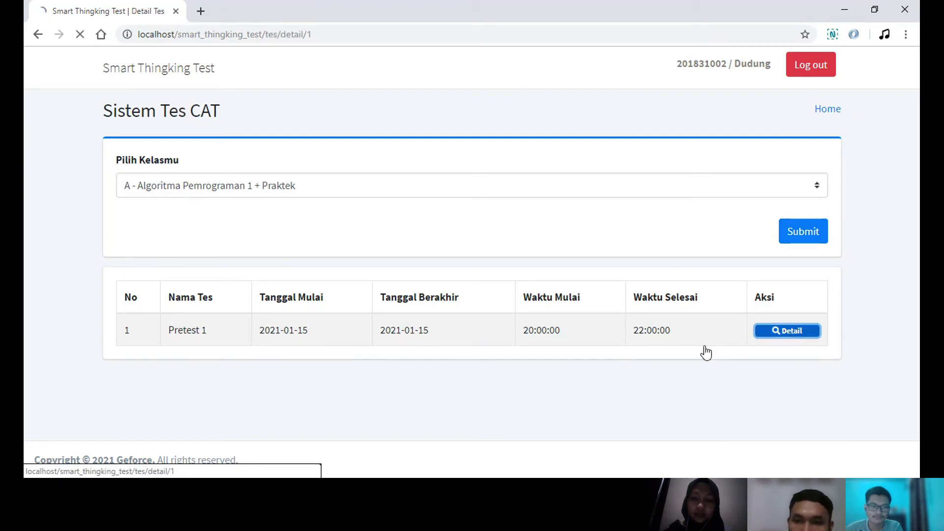
scroll(421, 358, "down", 1)
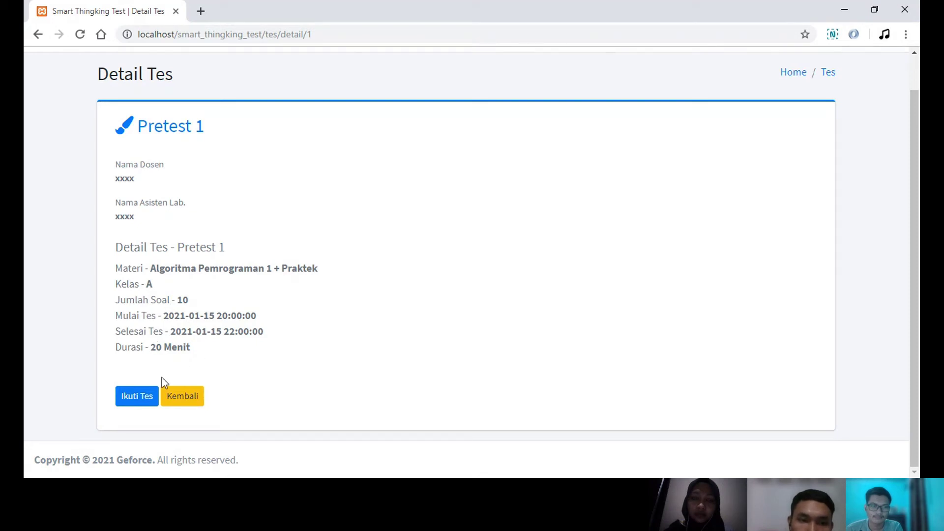
left_click(137, 397)
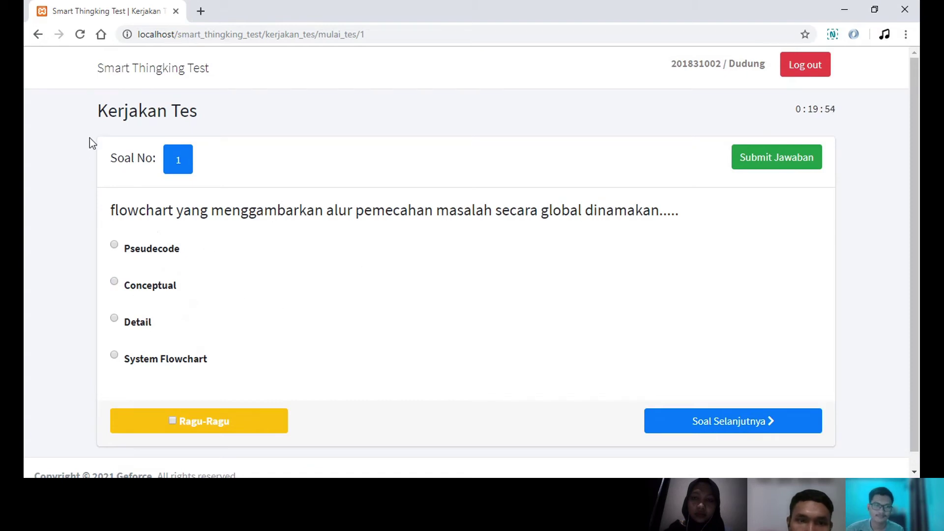
- Reload the test page, then answer questions 2–4 with Boolean, Operand and Program
left_click(80, 35)
left_click(80, 35)
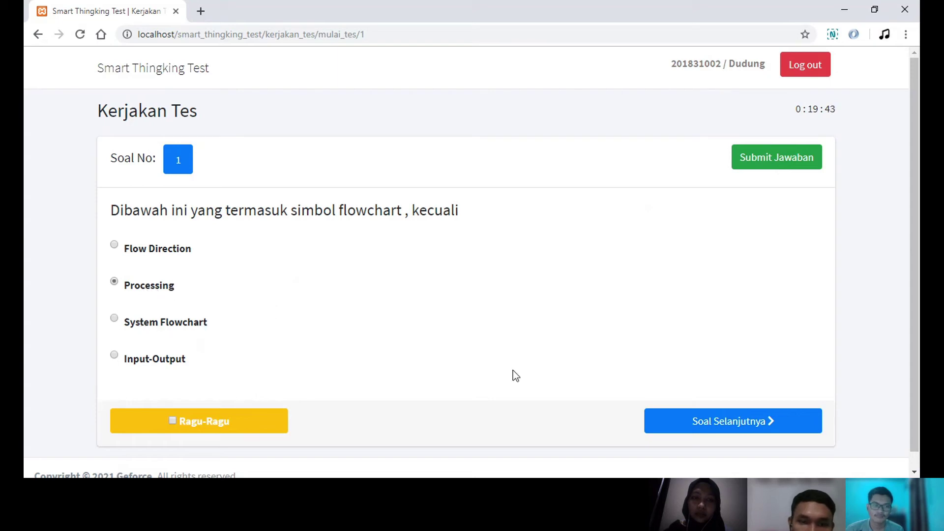
left_click(708, 421)
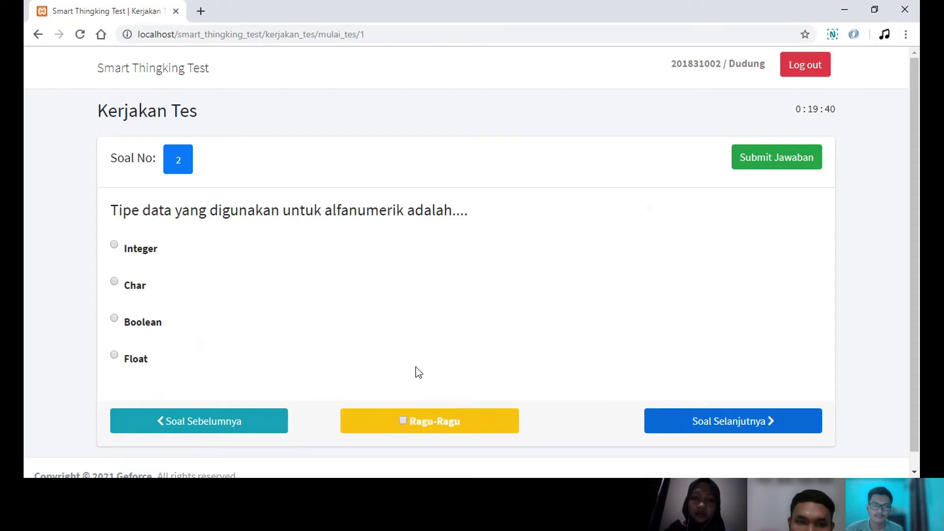
left_click(150, 325)
left_click(712, 422)
left_click(160, 288)
left_click(712, 423)
left_click(148, 289)
- Answer questions 5–7 with the second option, int a = 1 and Tipe Data
left_click(706, 428)
left_click(191, 290)
left_click(703, 425)
left_click(138, 364)
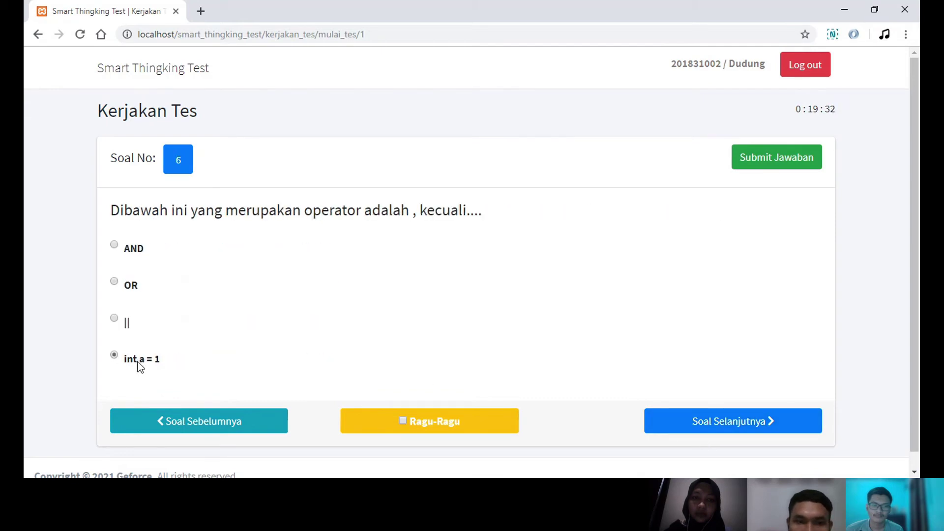
left_click(680, 426)
left_click(153, 289)
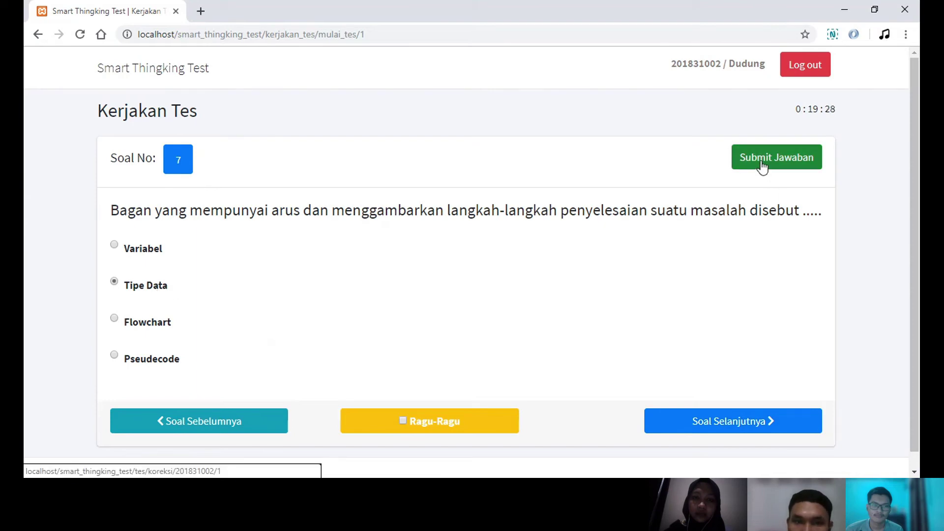
- Bring up the Submit Jawaban confirmation, then cancel it to keep the test going
left_click(779, 162)
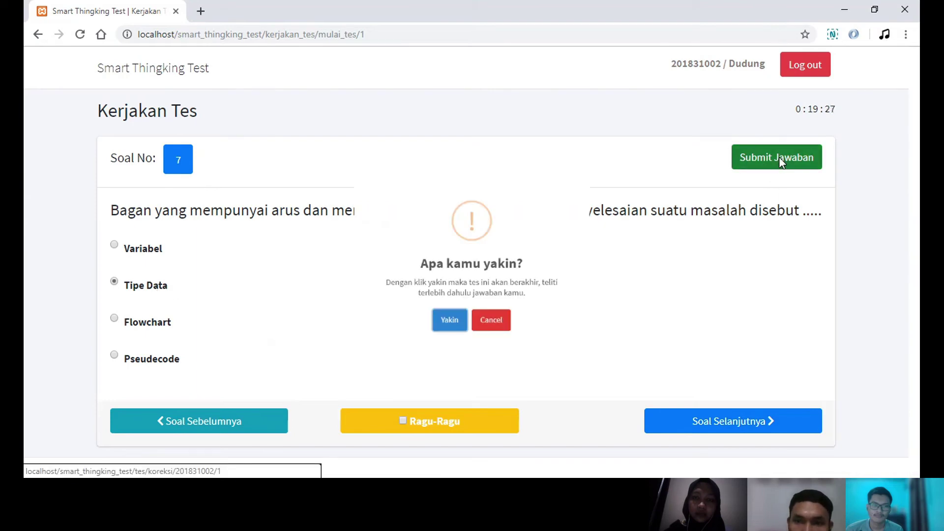
left_click(517, 345)
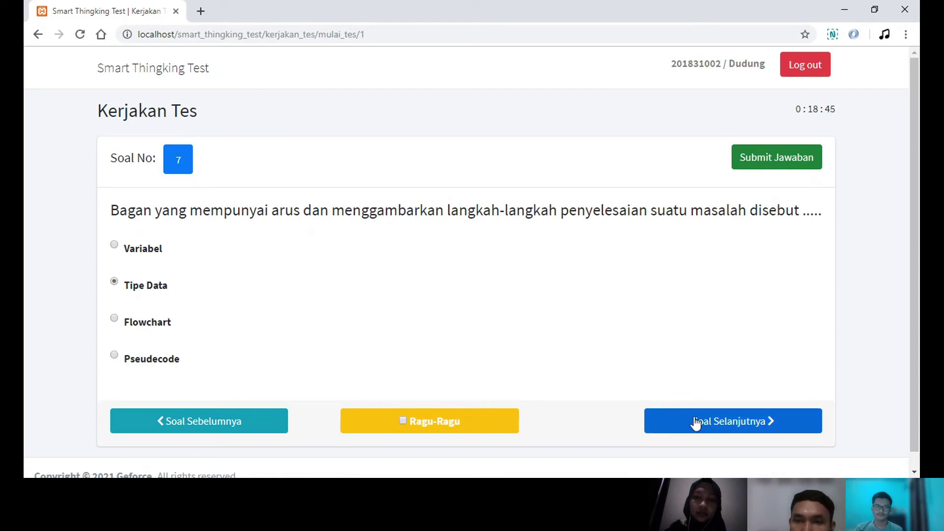
- Skip ahead to question 10 and settle on cout as its answer
left_click(726, 425)
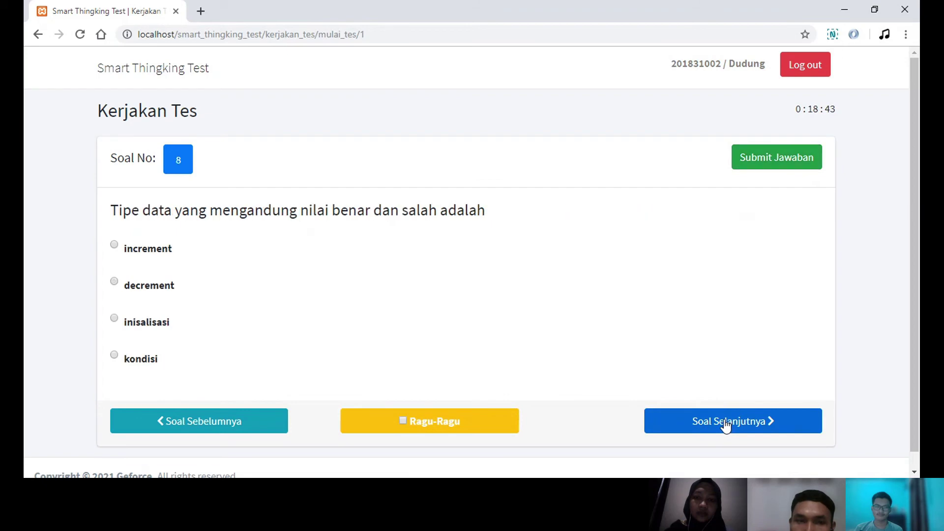
double_click(725, 424)
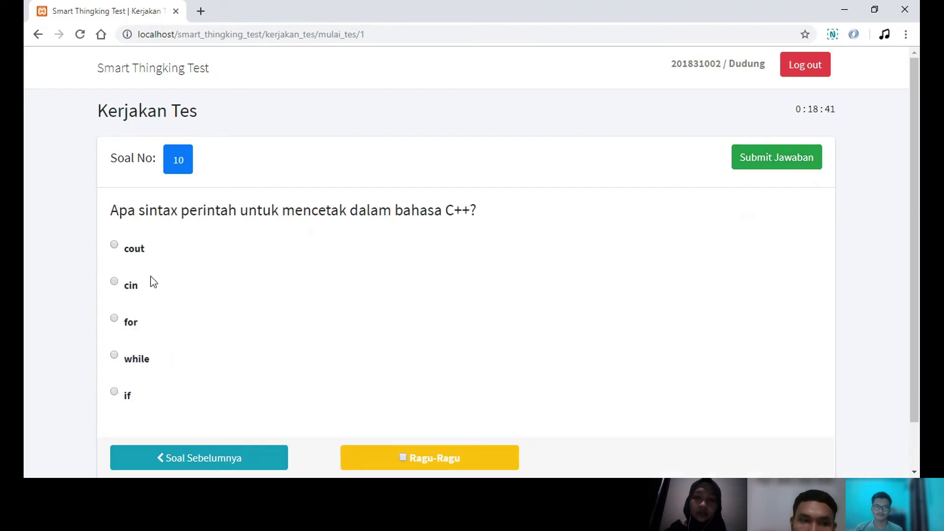
double_click(130, 323)
left_click(129, 291)
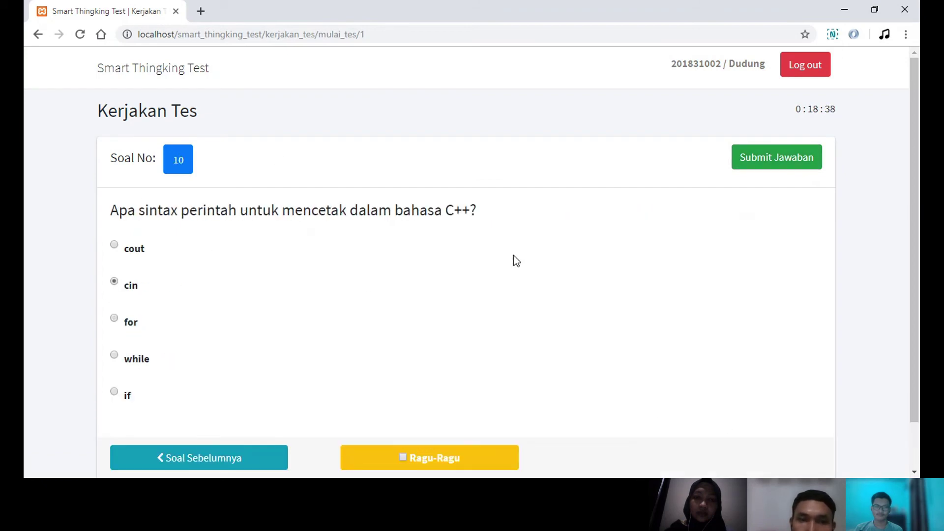
left_click(142, 251)
- Submit the Pretest 1 answers and confirm with Yakin
scroll(720, 220, "down", 1)
scroll(719, 219, "up", 1)
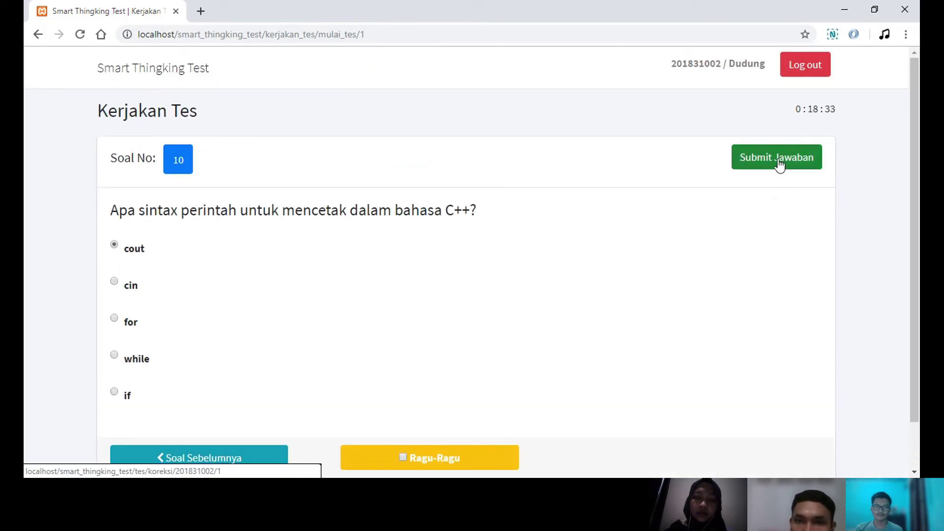
left_click(779, 165)
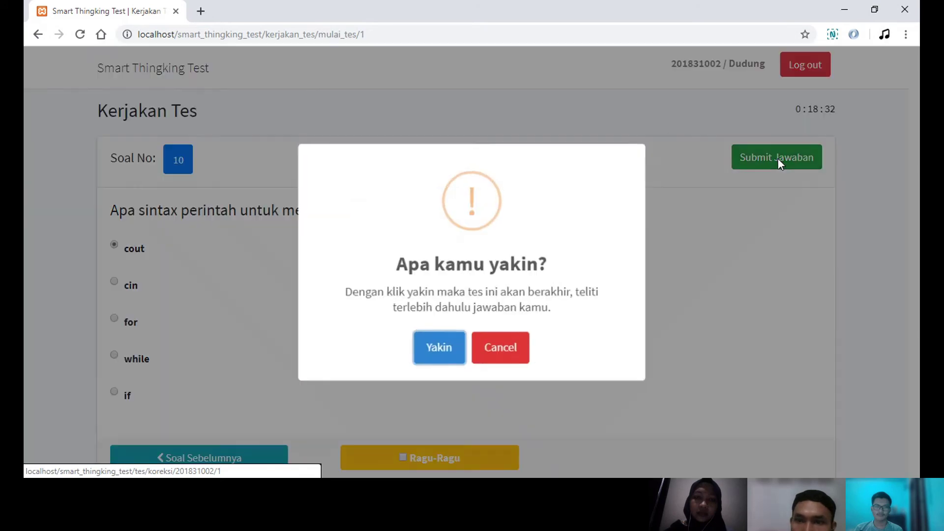
left_click(439, 346)
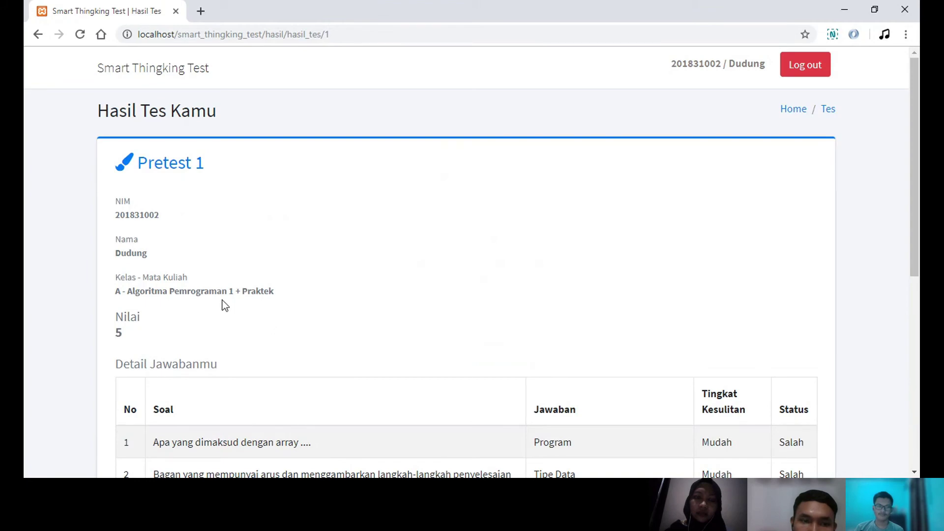
- Scroll through the score-5 results page, then return to the home page
scroll(283, 290, "down", 1)
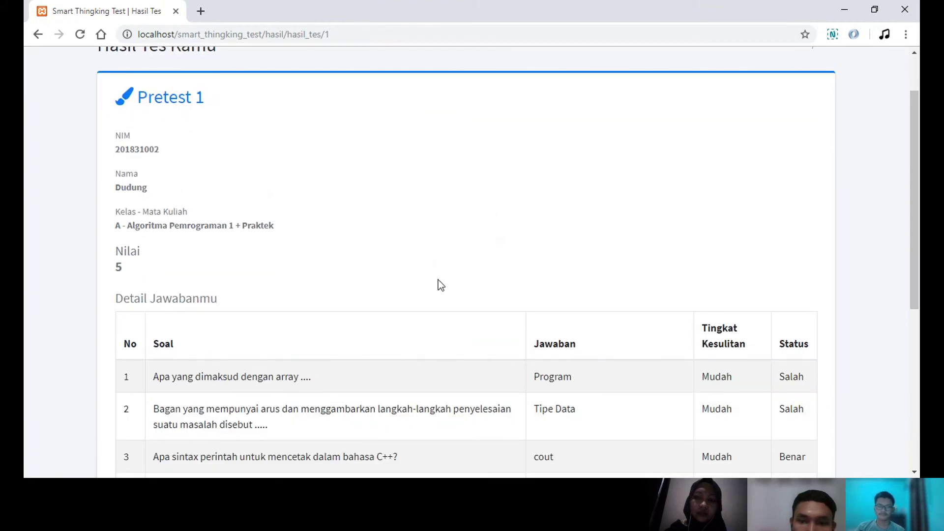
scroll(437, 283, "down", 2)
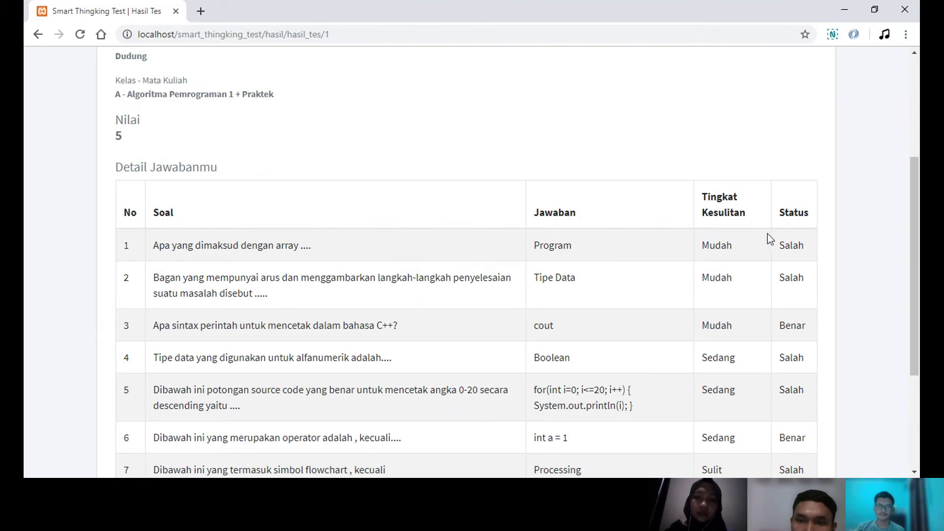
scroll(735, 267, "down", 2)
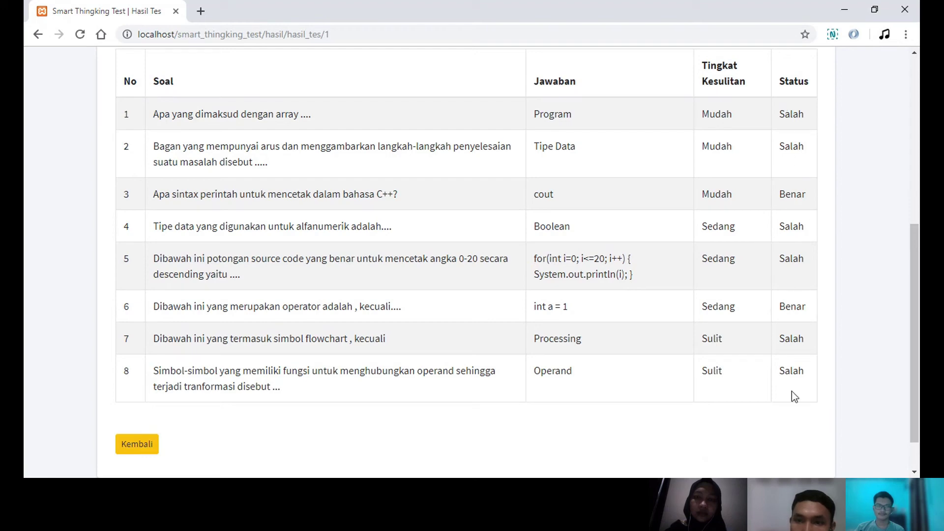
scroll(349, 301, "up", 3)
scroll(200, 211, "down", 4)
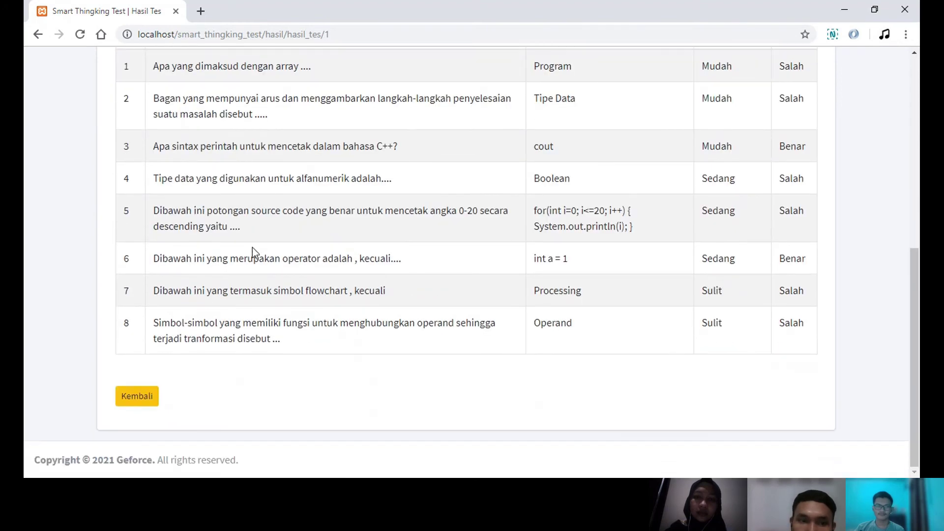
scroll(330, 290, "up", 6)
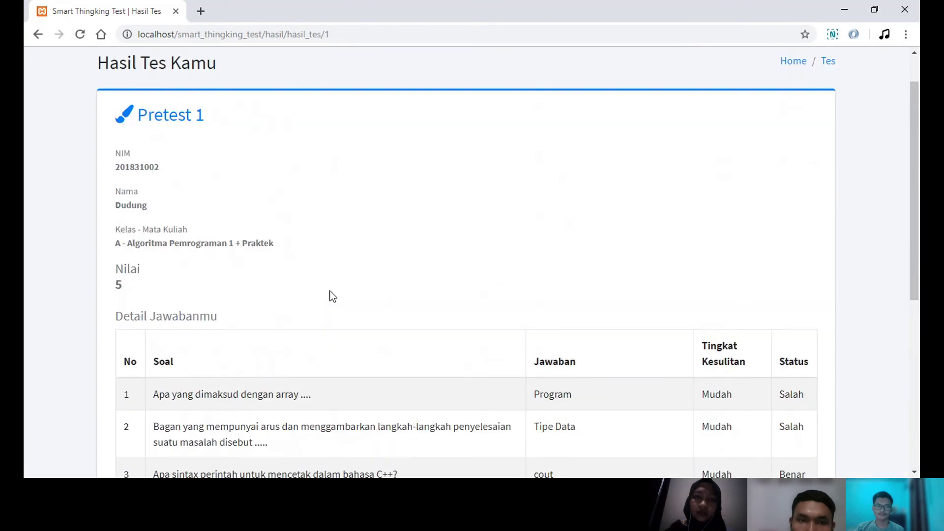
scroll(331, 295, "down", 6)
left_click(140, 399)
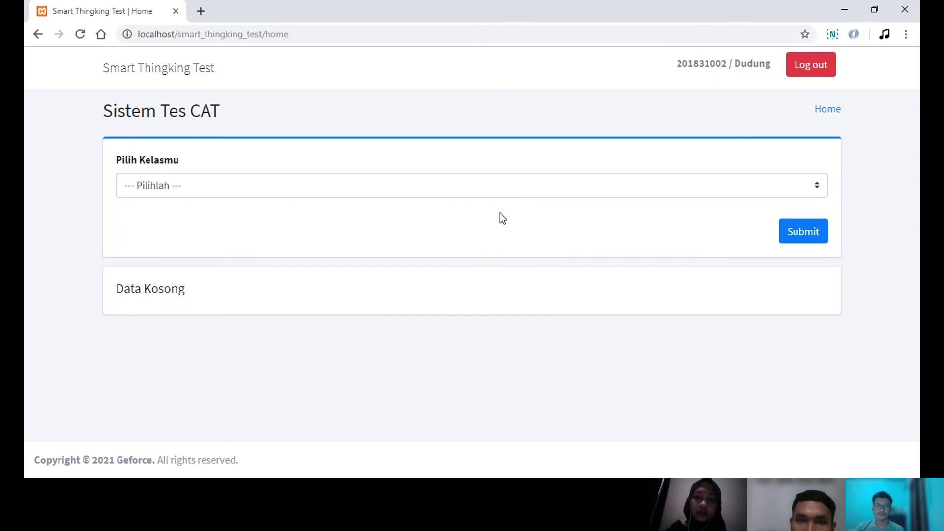
- Reselect class A - Algoritma Pemrograman 1 + Praktek and open Pretest 1's results
left_click(418, 190)
key("Down")
left_click(792, 233)
left_click(774, 332)
scroll(147, 401, "down", 1)
left_click(146, 400)
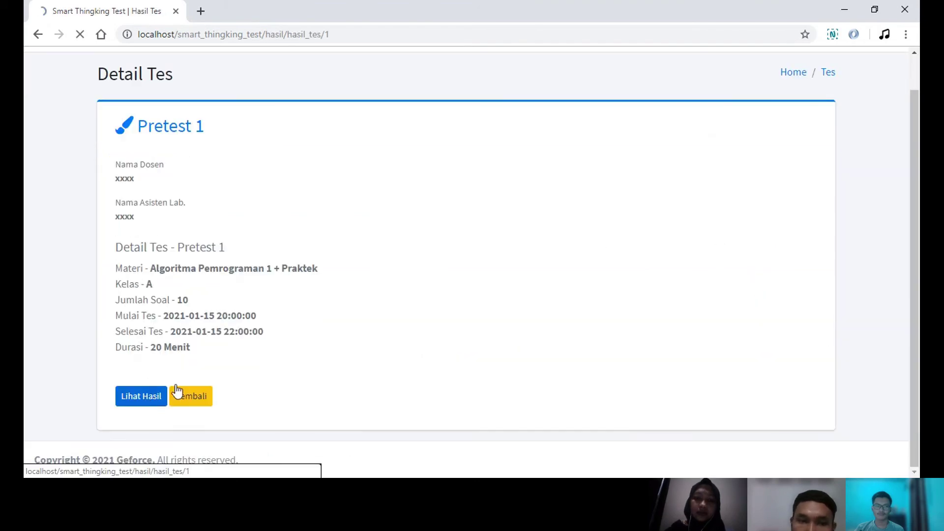
- Review the 8 answered questions, where only questions 3 and 6 are marked Benar
scroll(469, 315, "down", 5)
scroll(469, 314, "down", 2)
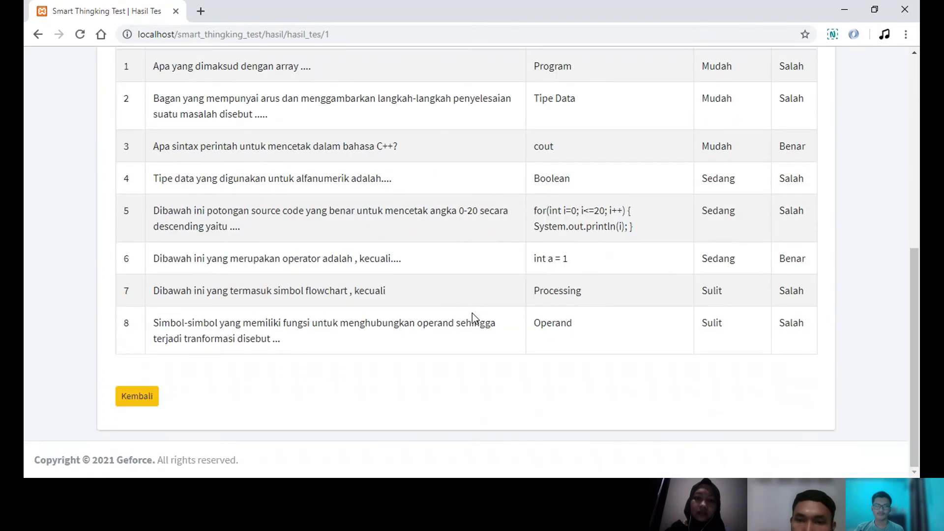
scroll(470, 315, "up", 7)
scroll(470, 318, "down", 6)
scroll(563, 258, "up", 4)
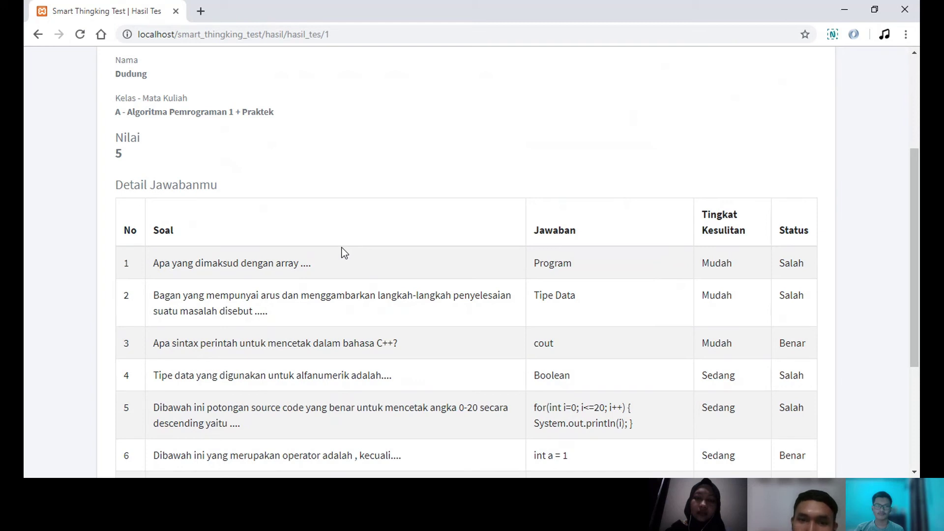
scroll(344, 253, "up", 1)
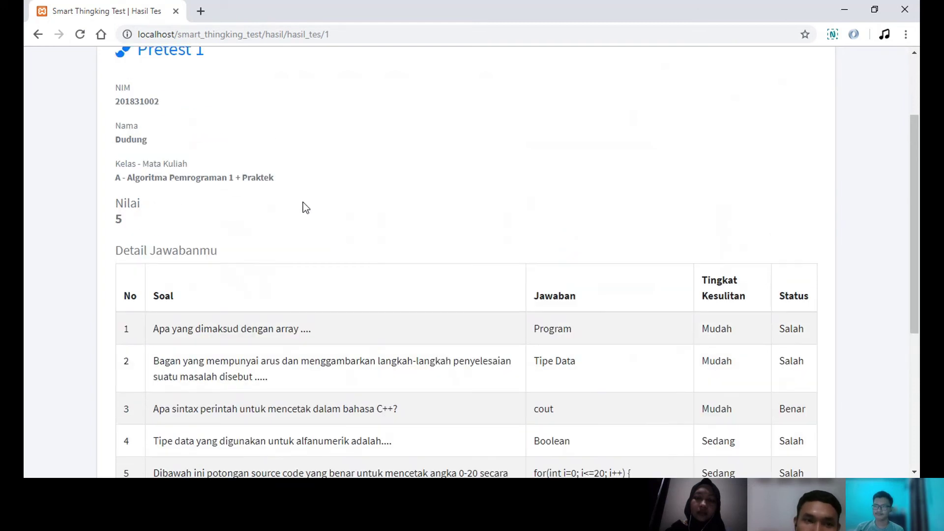
left_click_drag(289, 183, 195, 180)
left_click(284, 189)
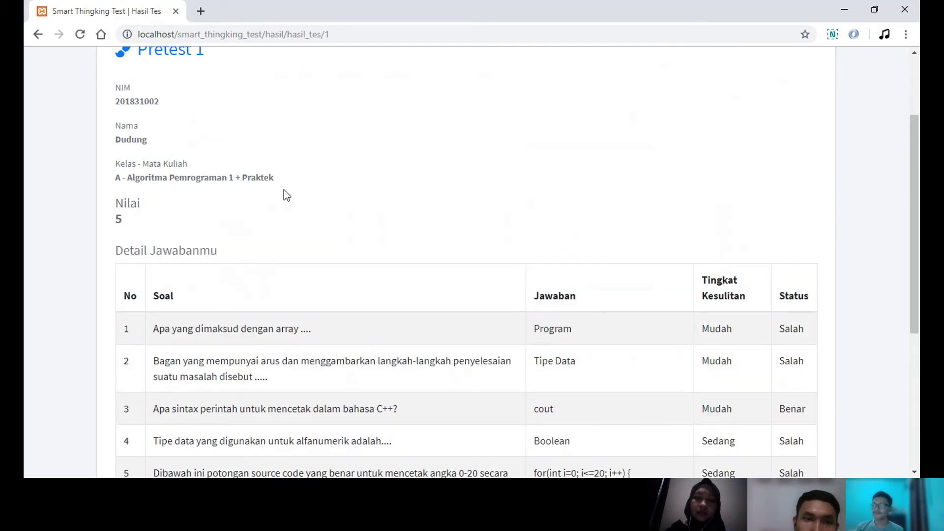
scroll(305, 207, "down", 4)
- Return home and log out of the student account, confirming with Yakin
left_click(146, 394)
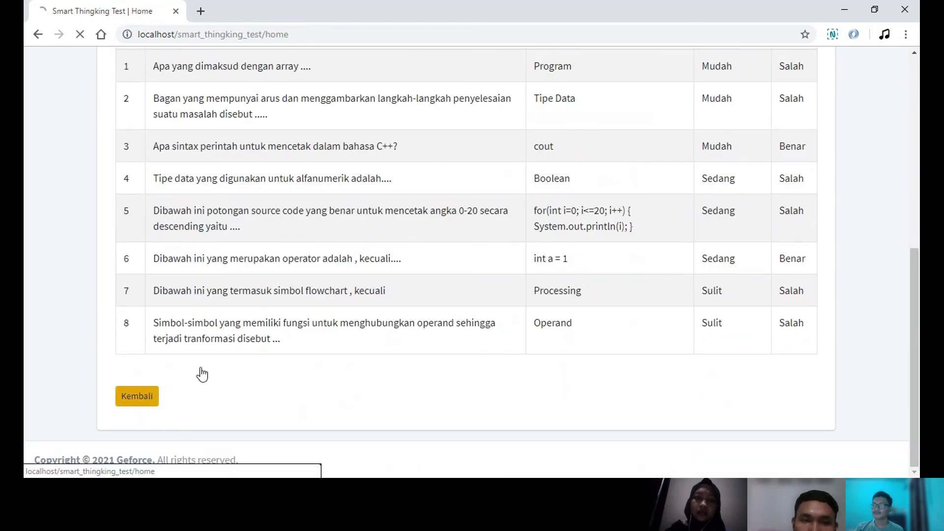
left_click(809, 65)
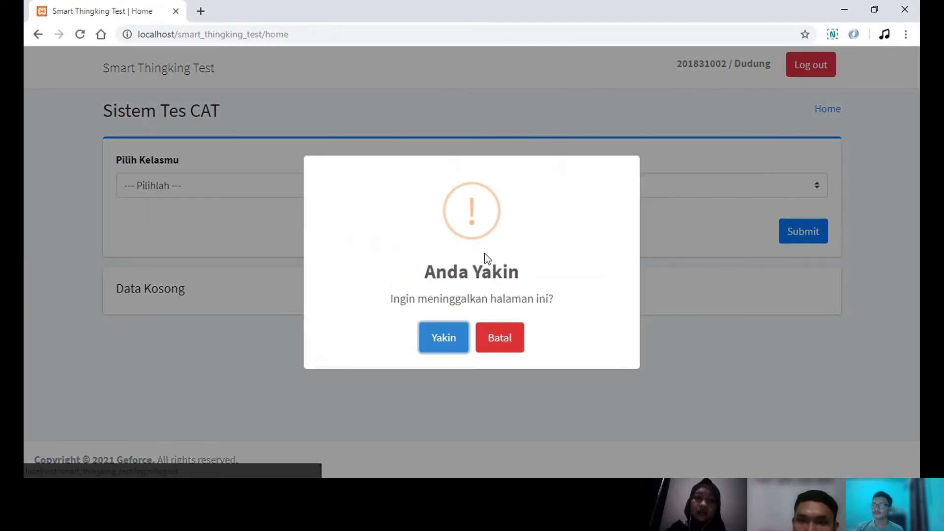
left_click(445, 338)
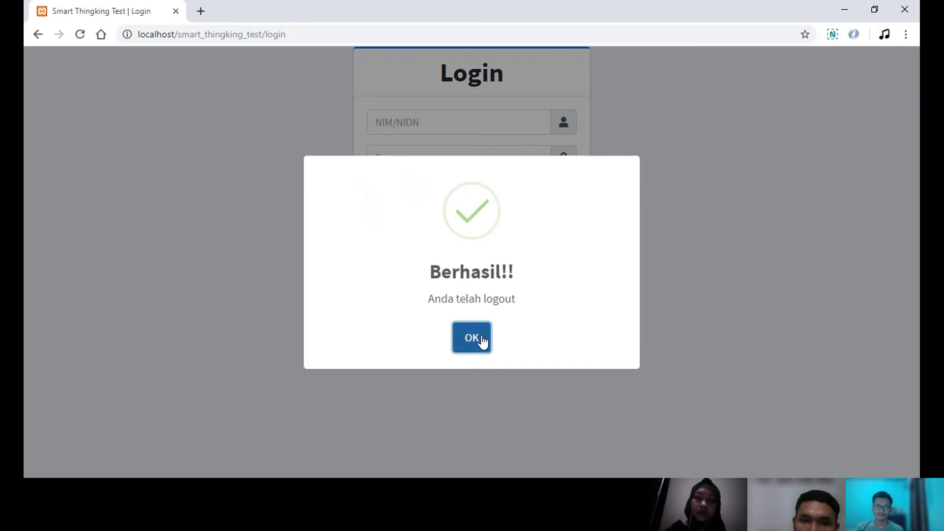
left_click(480, 338)
- Sign in with the saved administrator ID and its password
left_click(450, 236)
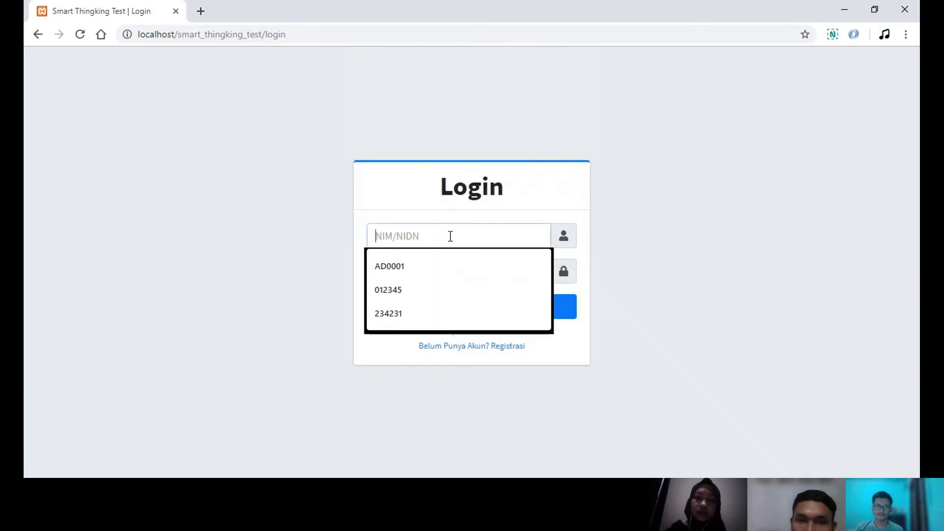
left_click(433, 265)
left_click(450, 272)
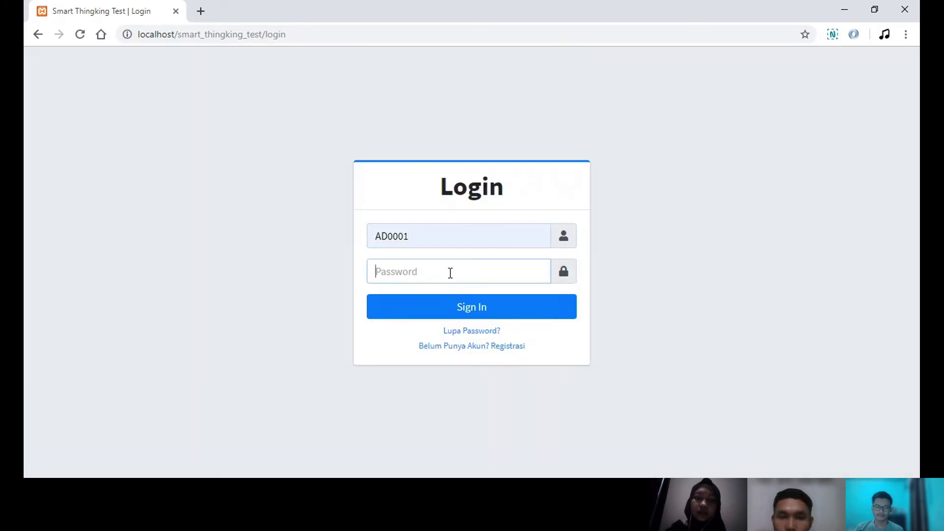
type("********")
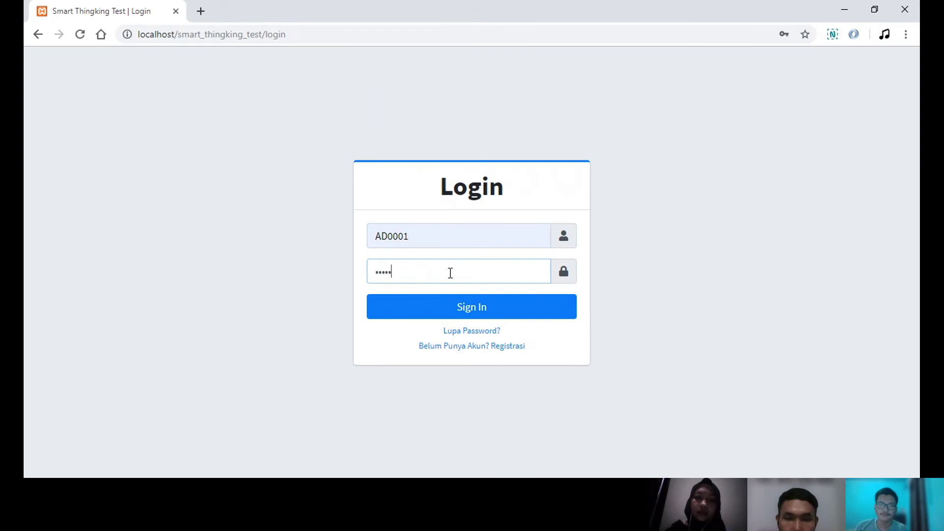
key("Return")
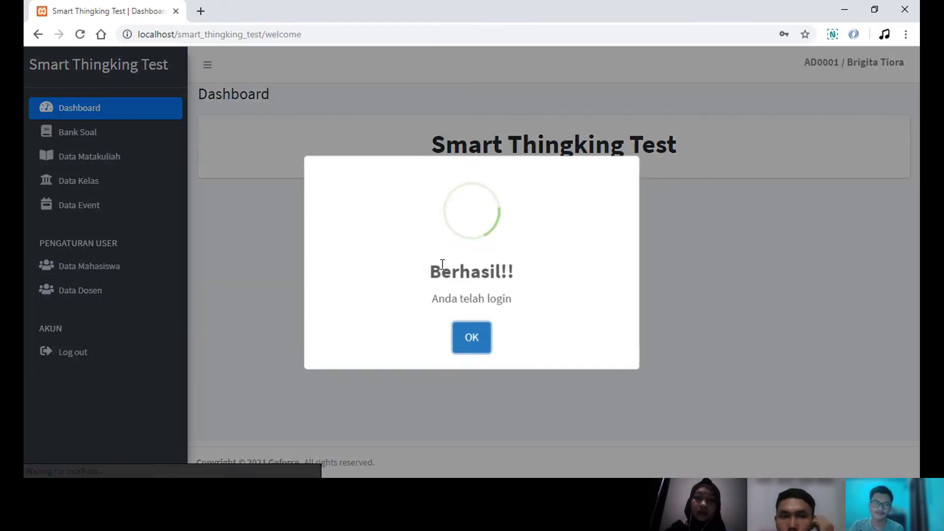
left_click(471, 337)
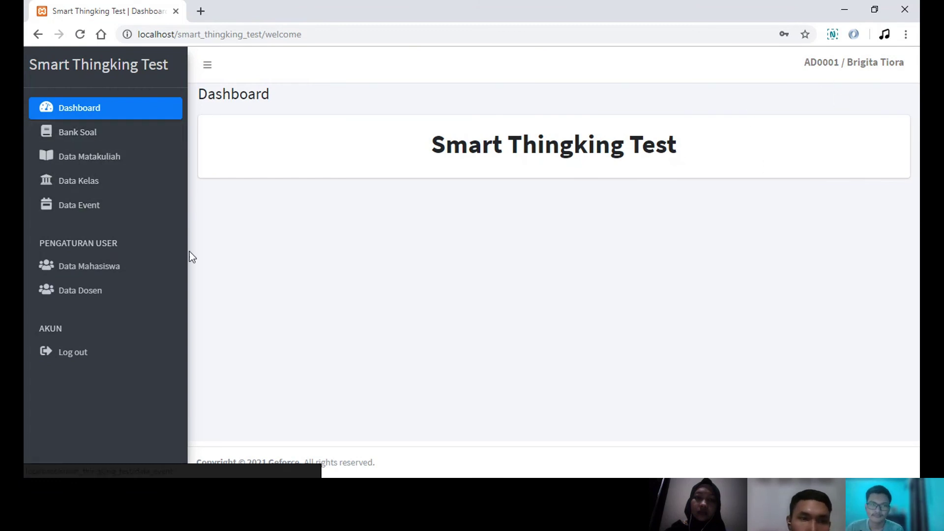
left_click(114, 135)
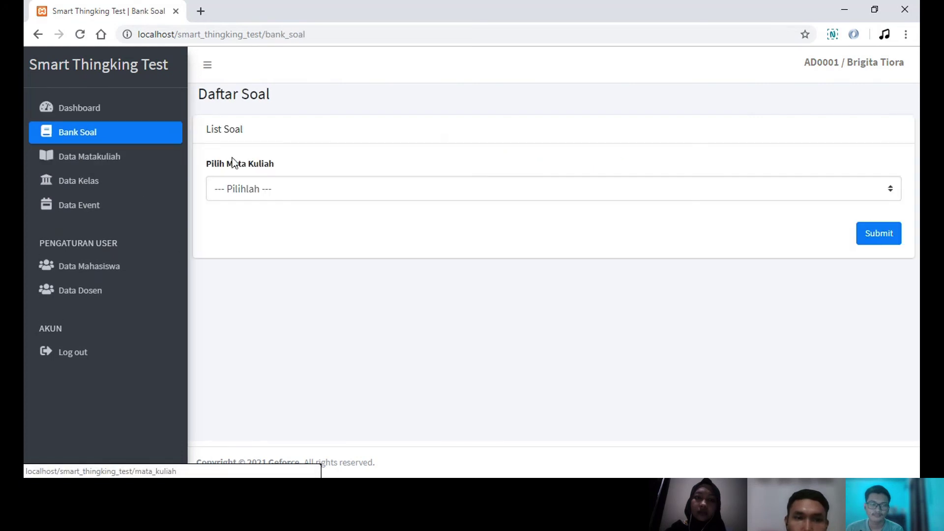
left_click(359, 226)
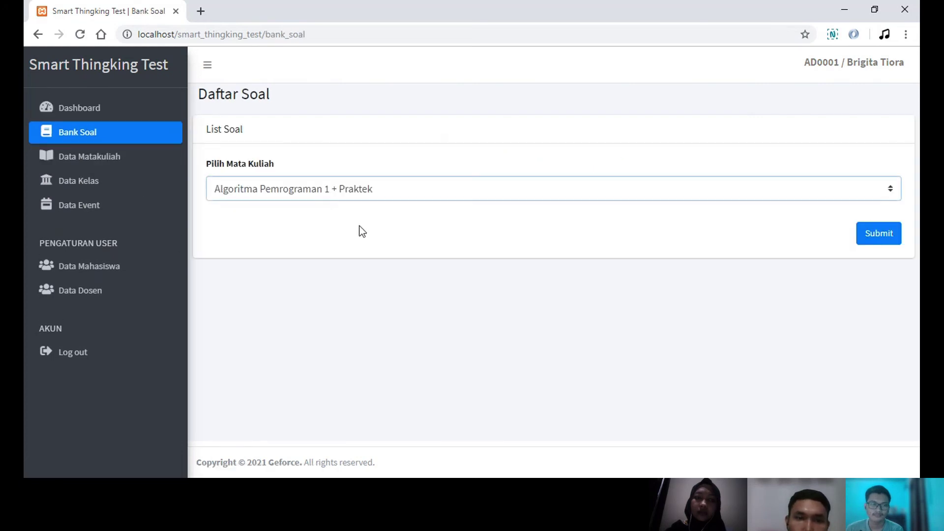
left_click(869, 233)
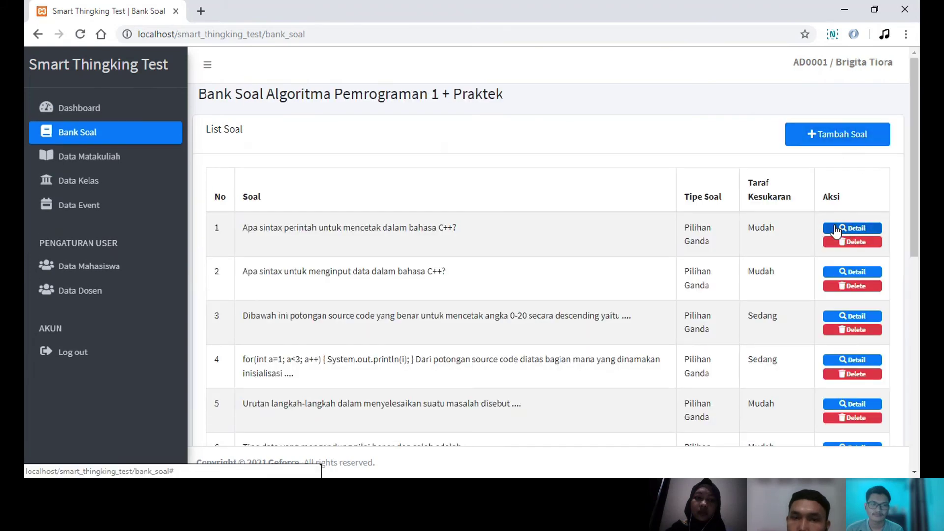
scroll(673, 232, "down", 3)
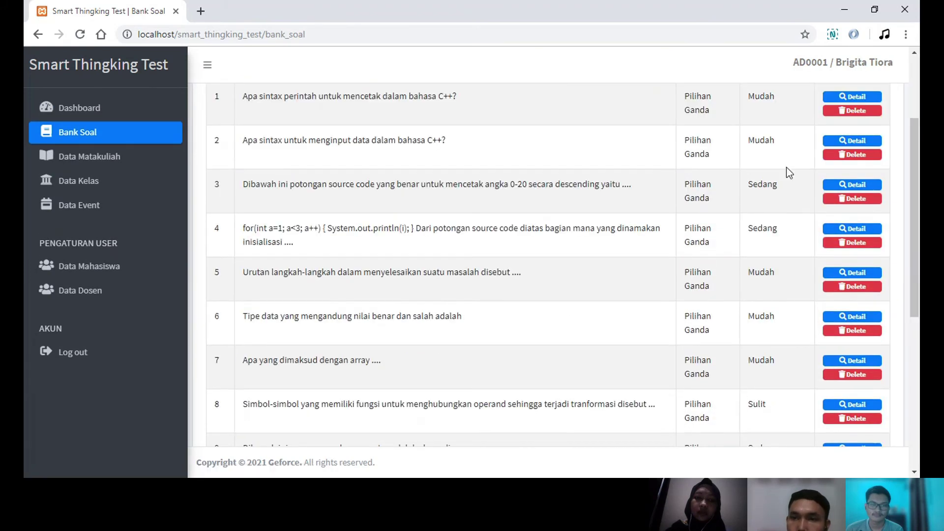
scroll(835, 207, "up", 1)
scroll(725, 215, "up", 1)
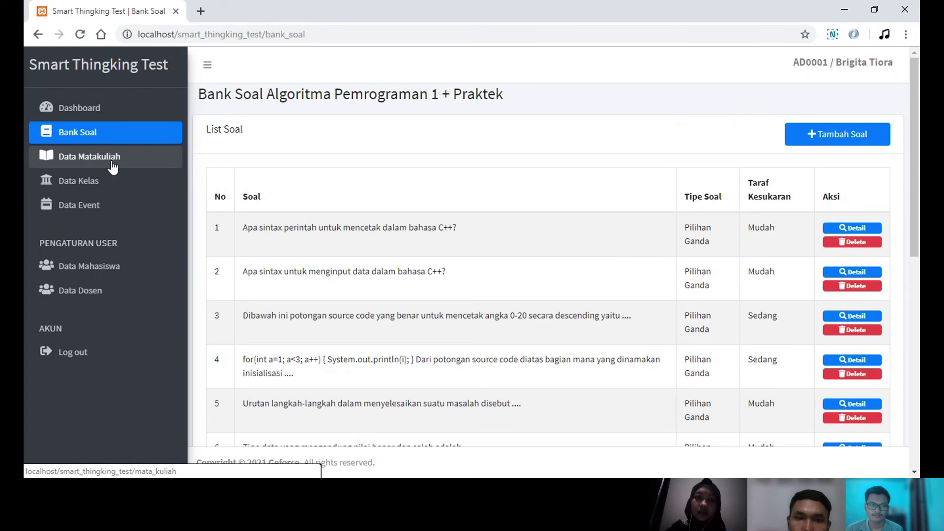
- List Data Matakuliah for 20201 - Semester Ganjil 2020/2021, then go to Data Kelas
left_click(832, 228)
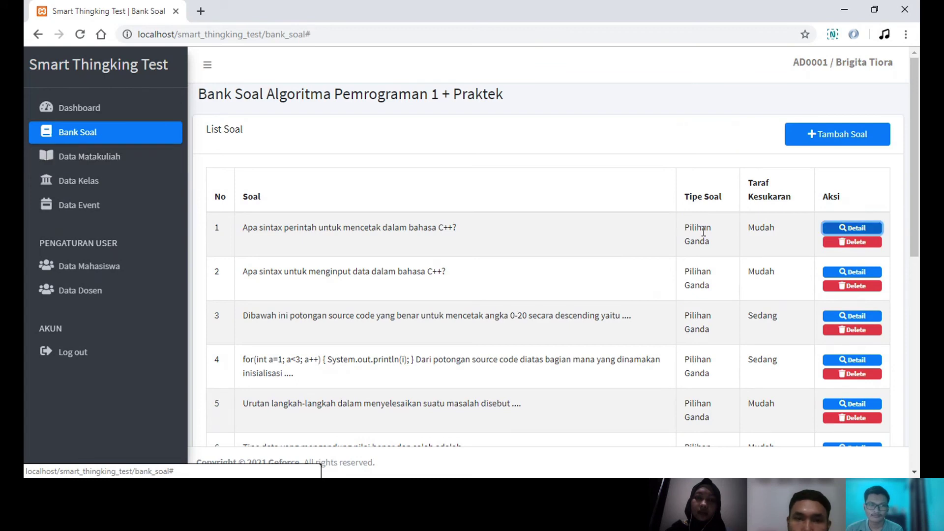
left_click(140, 160)
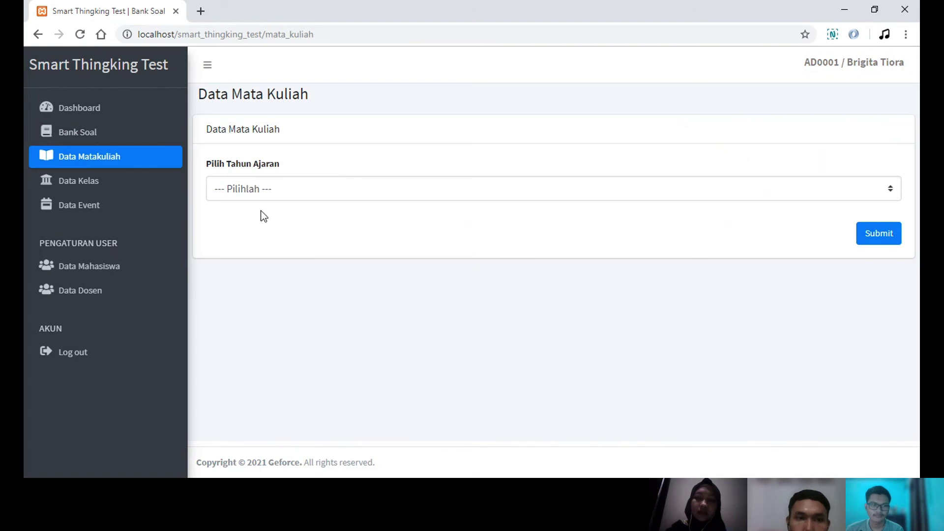
left_click(387, 196)
left_click(419, 222)
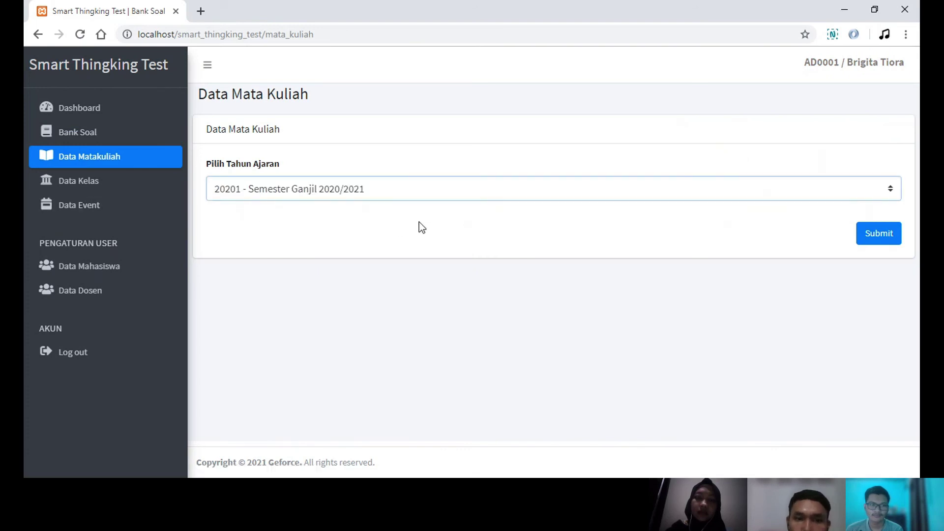
left_click(879, 234)
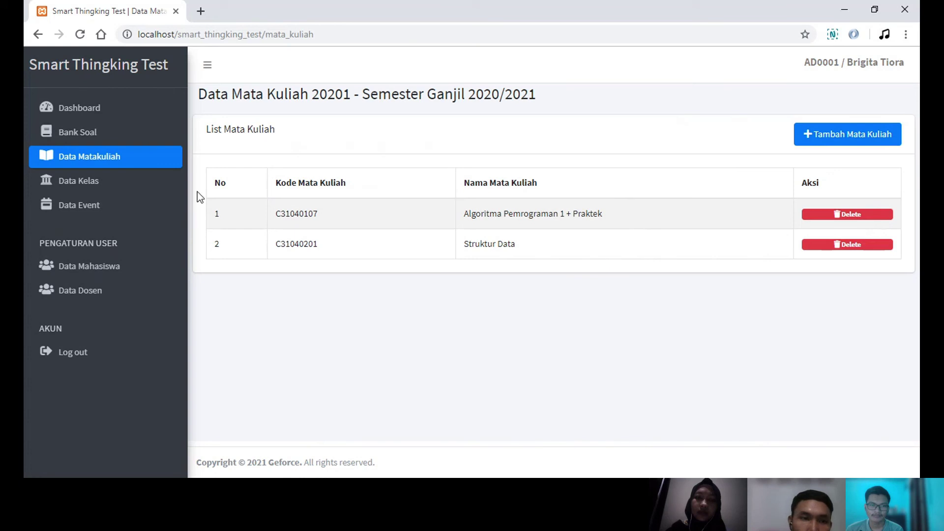
left_click(122, 180)
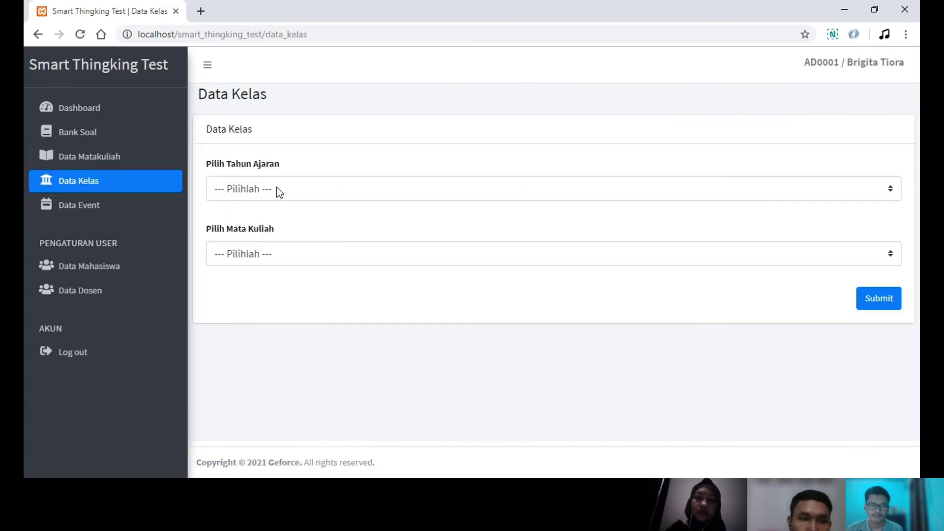
- List the 20201 classes of Algoritma Pemrograman 1 + Praktek, then go to Data Event
left_click(276, 191)
left_click(289, 226)
left_click(294, 254)
left_click(416, 284)
left_click(867, 299)
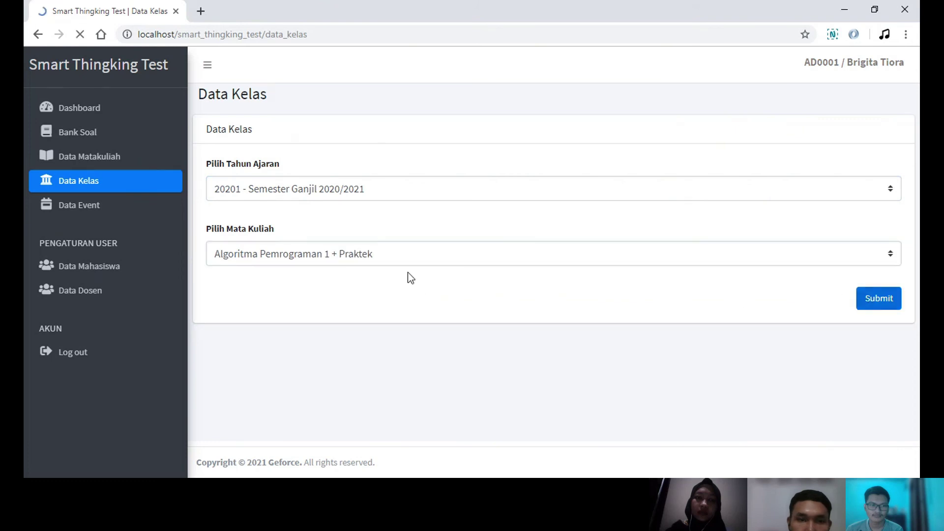
scroll(401, 257, "down", 3)
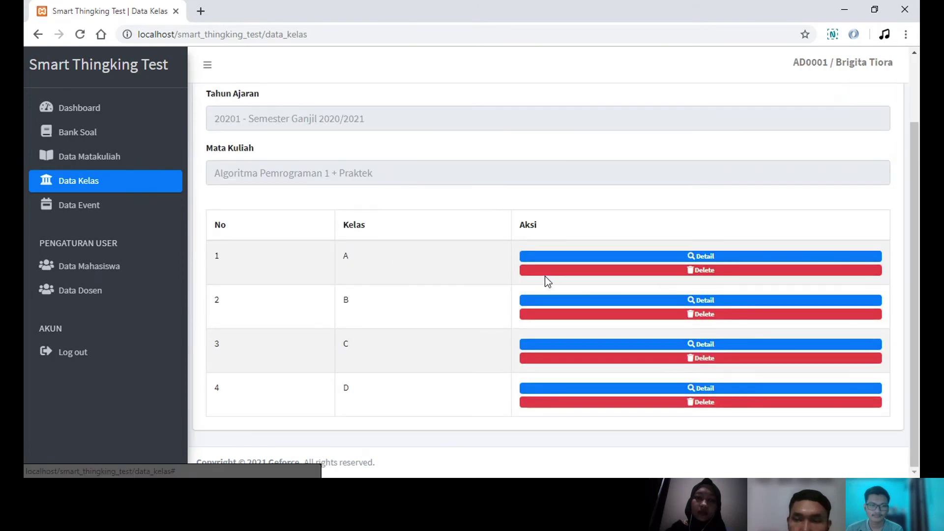
scroll(497, 274, "up", 2)
scroll(707, 238, "down", 2)
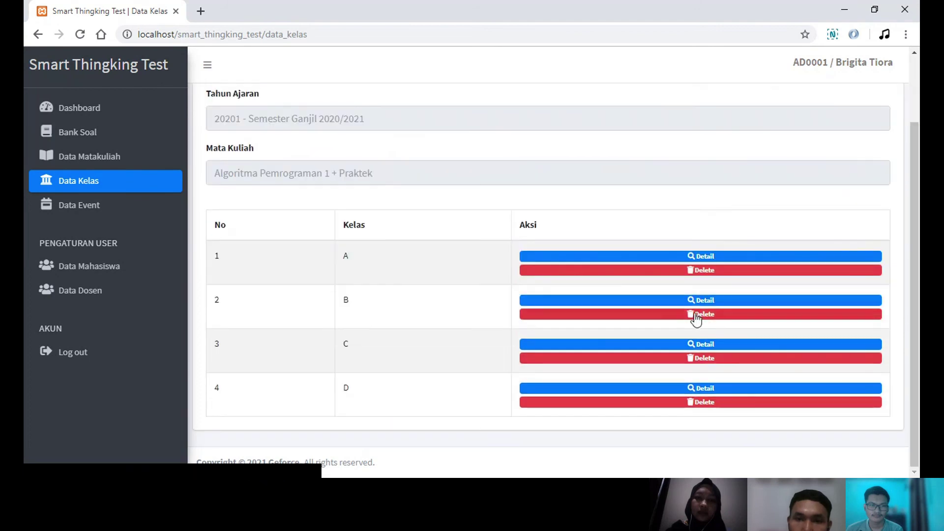
left_click(113, 210)
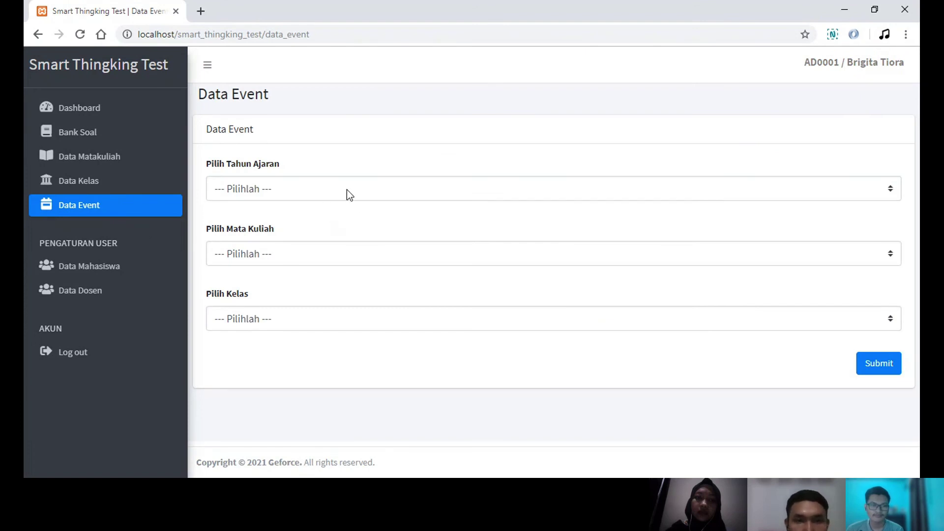
- Choose year 20201 - Semester Ganjil 2020/2021, course Algoritma Pemrograman 1 + Praktek, and class A
left_click(370, 191)
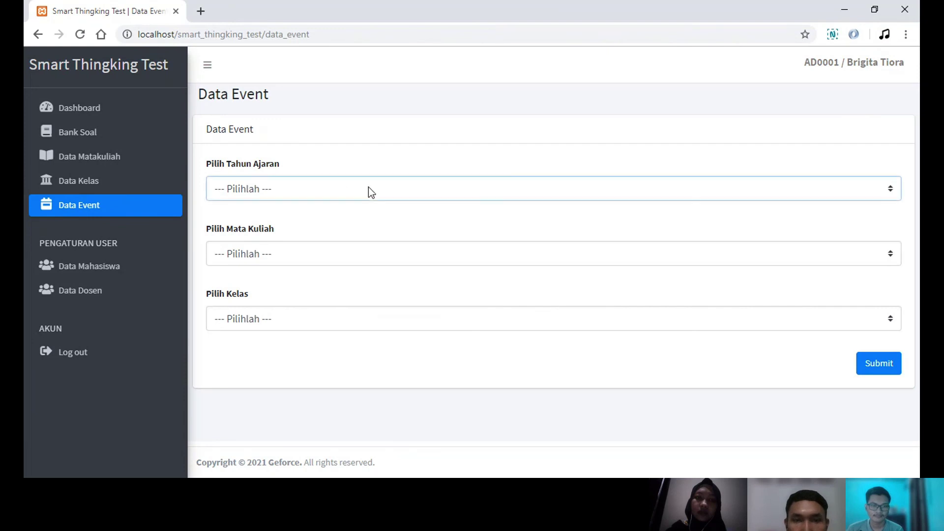
left_click(384, 226)
left_click(373, 259)
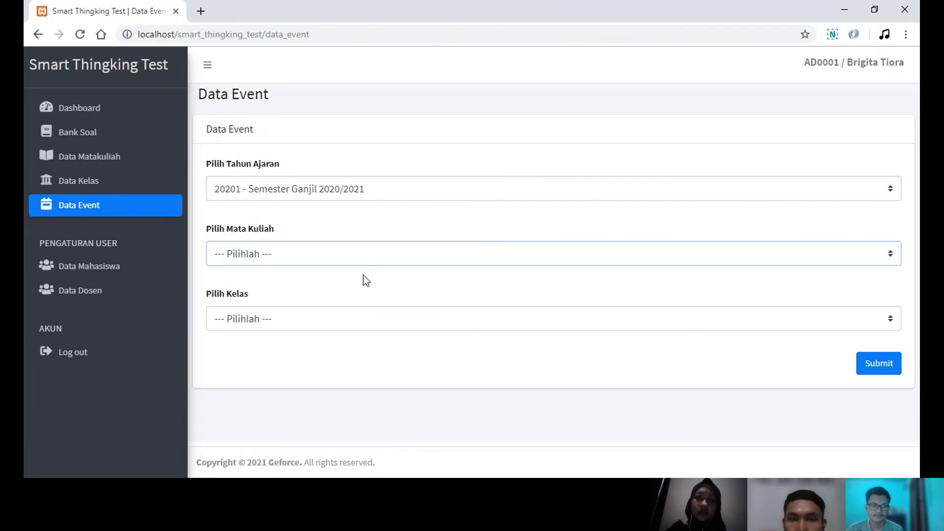
left_click(357, 287)
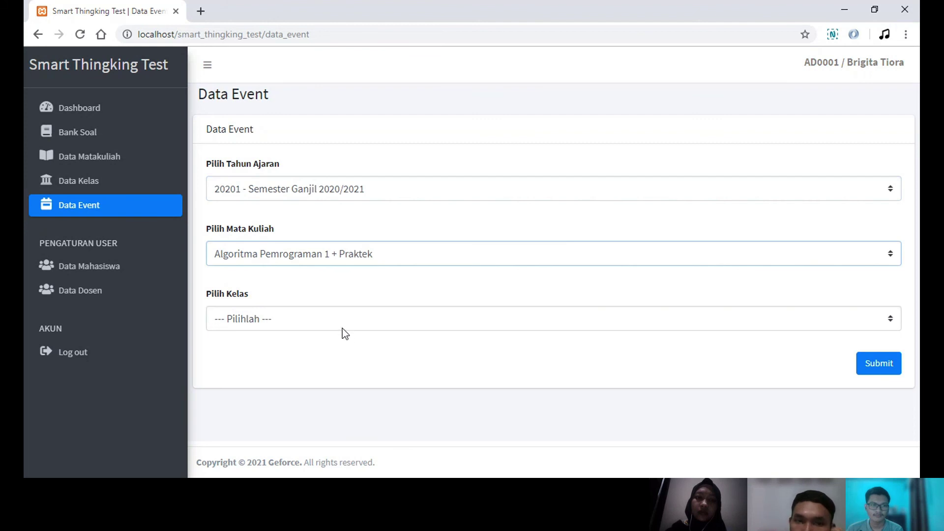
left_click(329, 324)
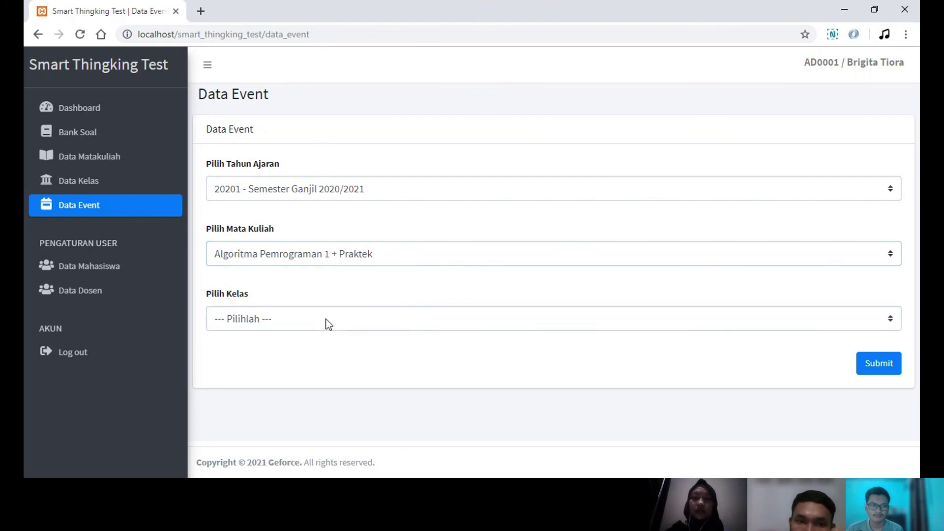
left_click(338, 363)
- List class A's events, view Pretest 1's participants, and open the second participant's details
left_click(876, 362)
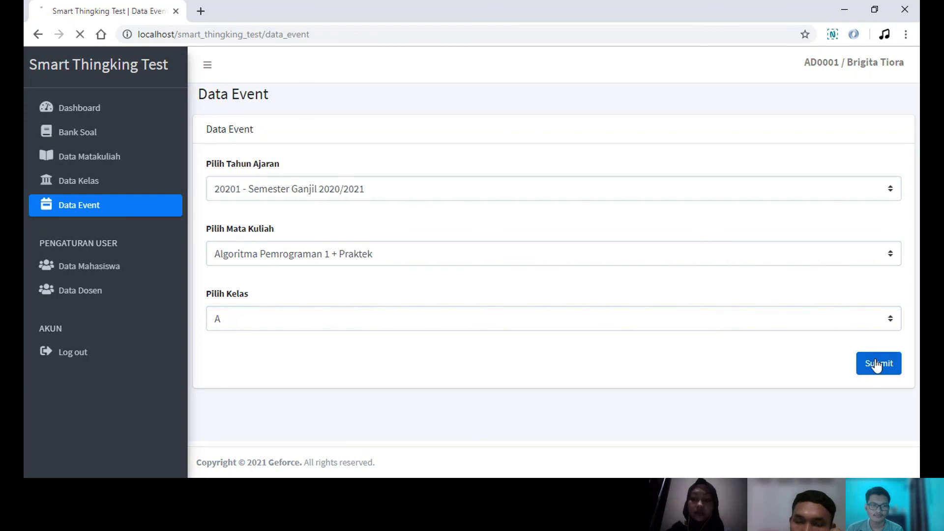
scroll(555, 269, "down", 1)
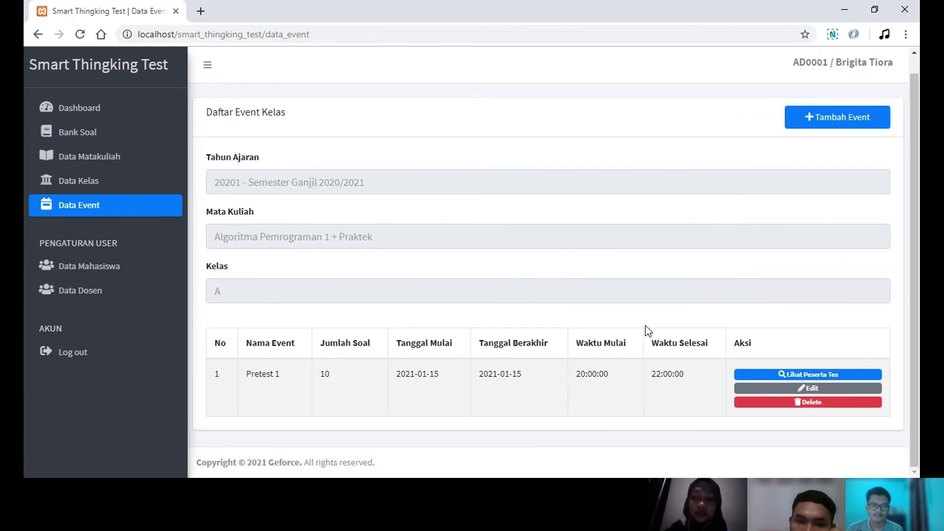
left_click(780, 376)
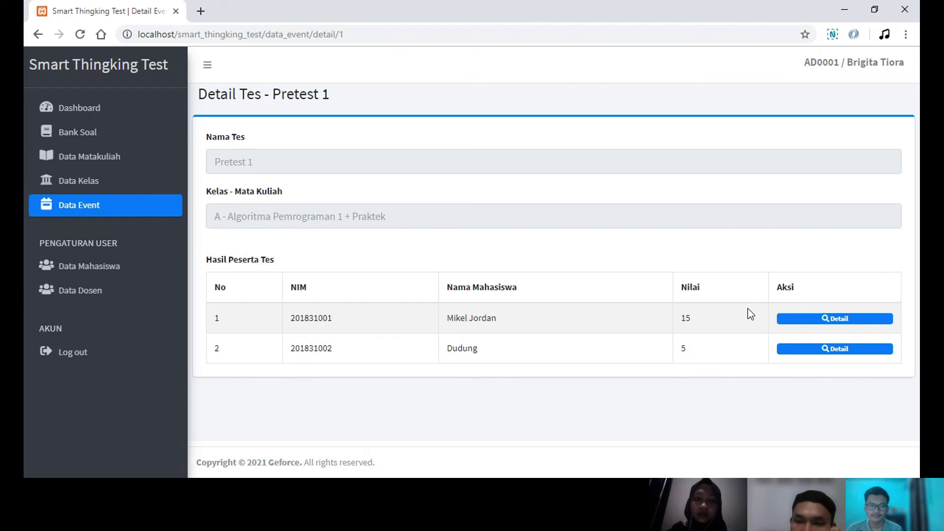
left_click(845, 352)
- Scroll through the second participant's 8 answers, where only questions 3 and 6 are Benar
scroll(616, 314, "down", 5)
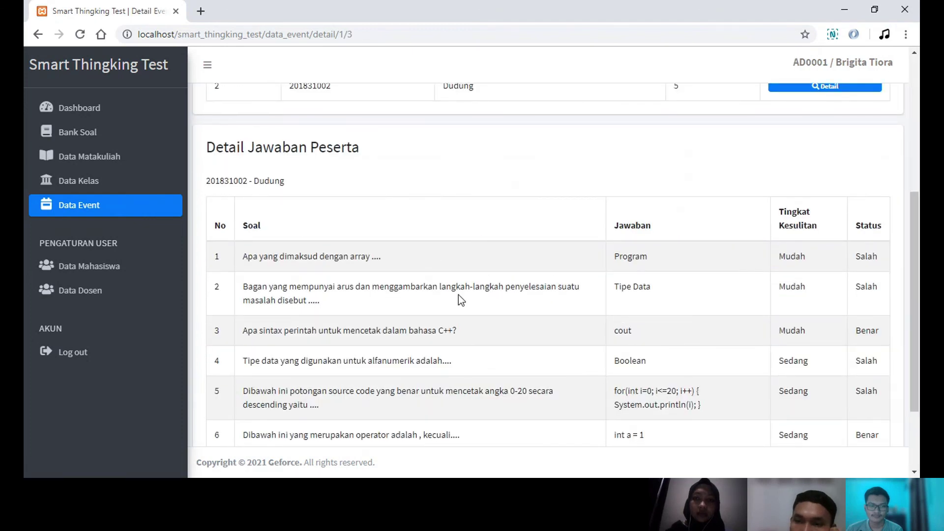
scroll(458, 295, "down", 2)
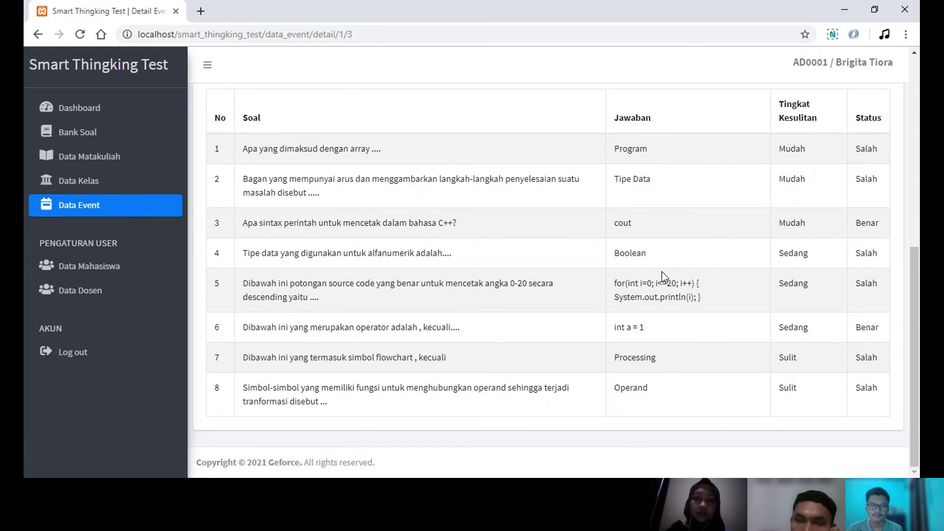
scroll(570, 277, "up", 1)
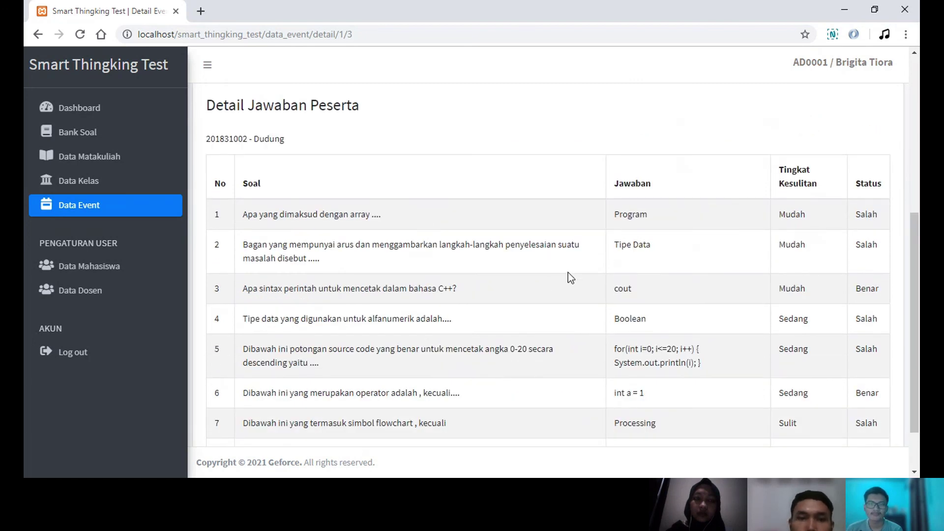
scroll(567, 272, "down", 1)
scroll(567, 272, "up", 3)
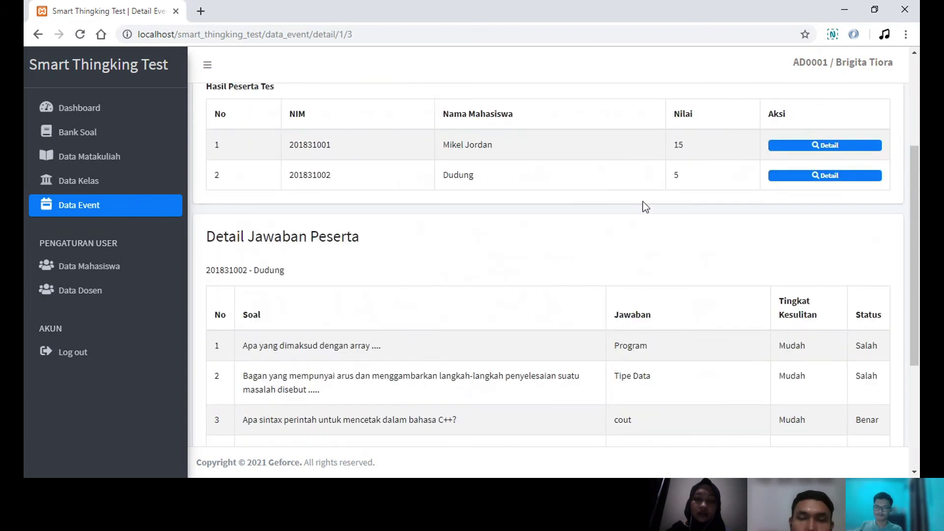
scroll(574, 219, "up", 3)
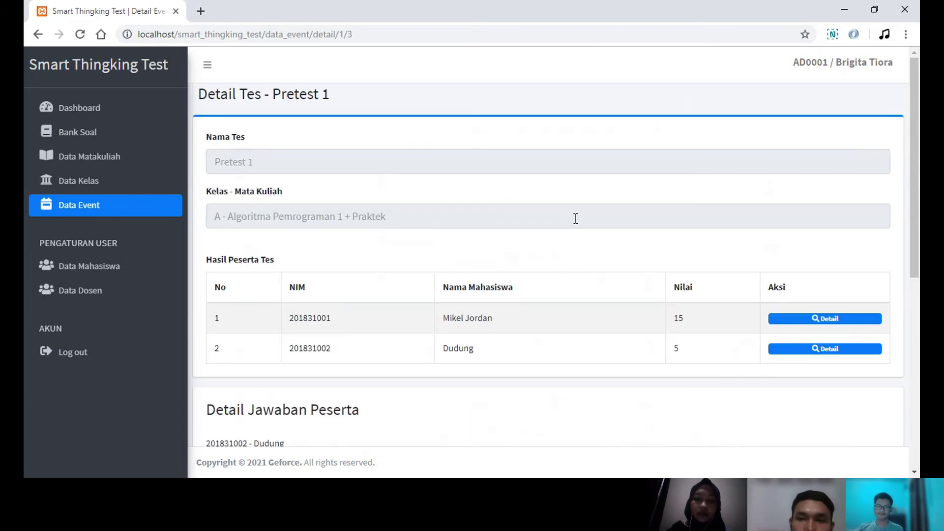
scroll(571, 291, "down", 5)
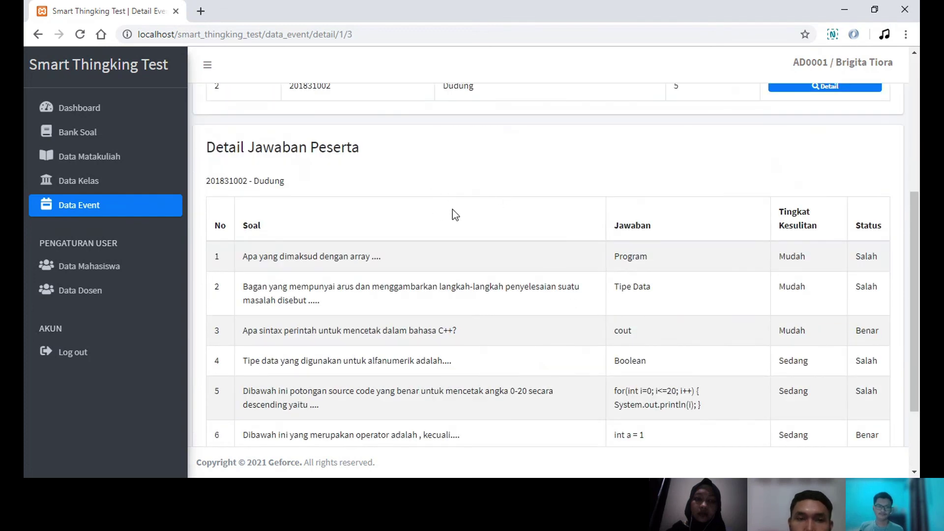
scroll(540, 309, "down", 3)
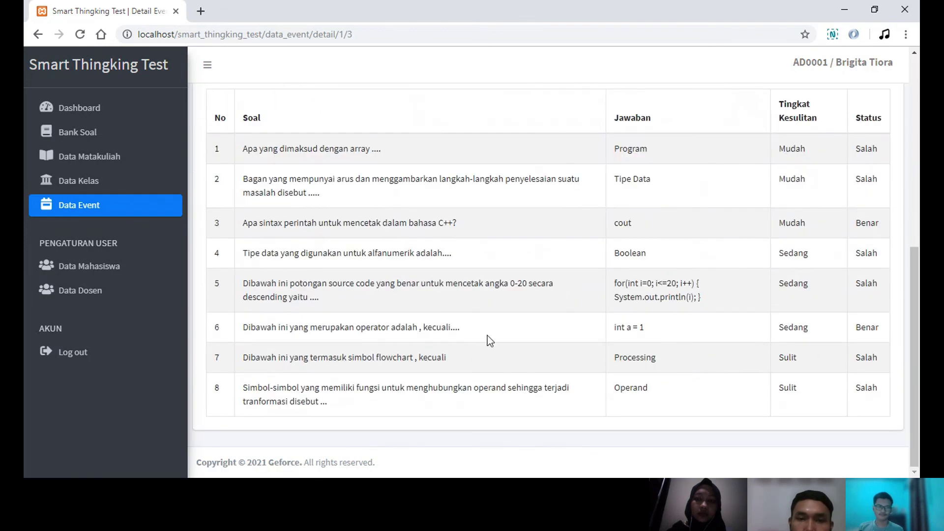
scroll(578, 262, "up", 4)
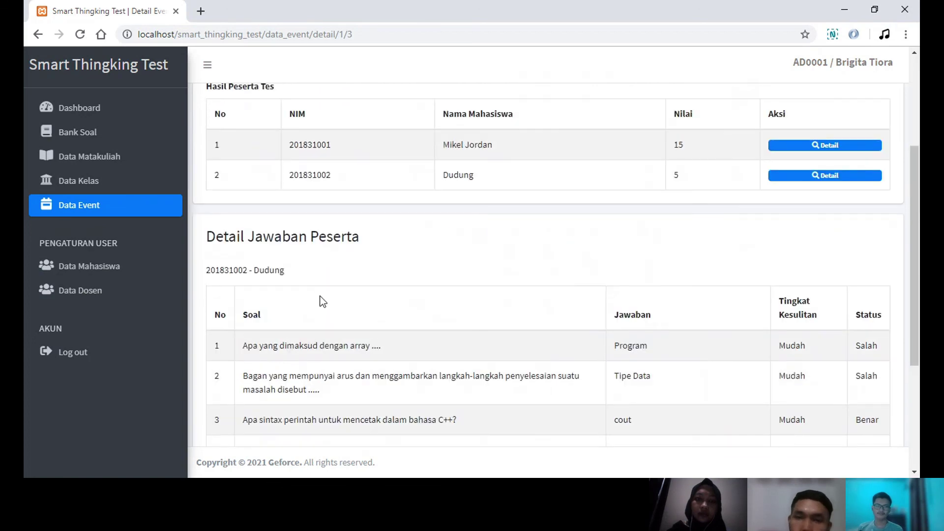
scroll(558, 306, "down", 3)
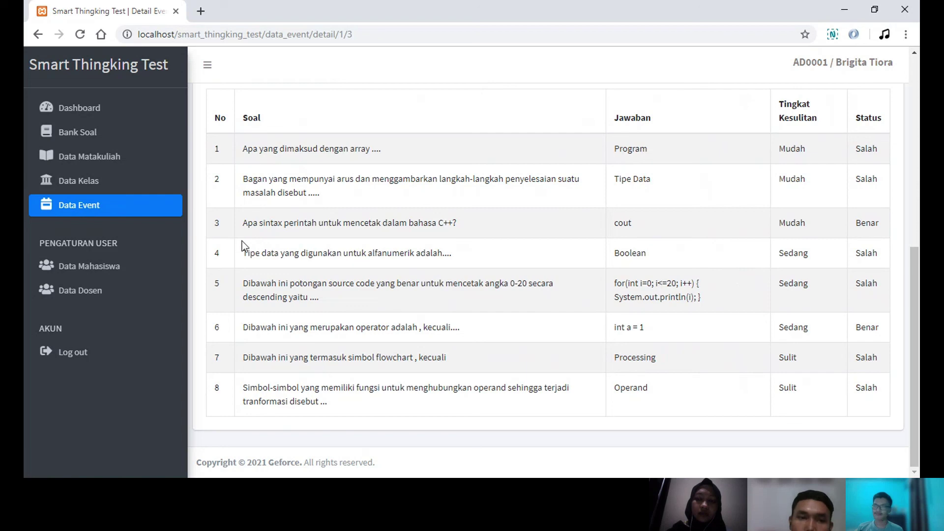
- Browse the student and lecturer lists, then return to the dashboard
left_click(106, 270)
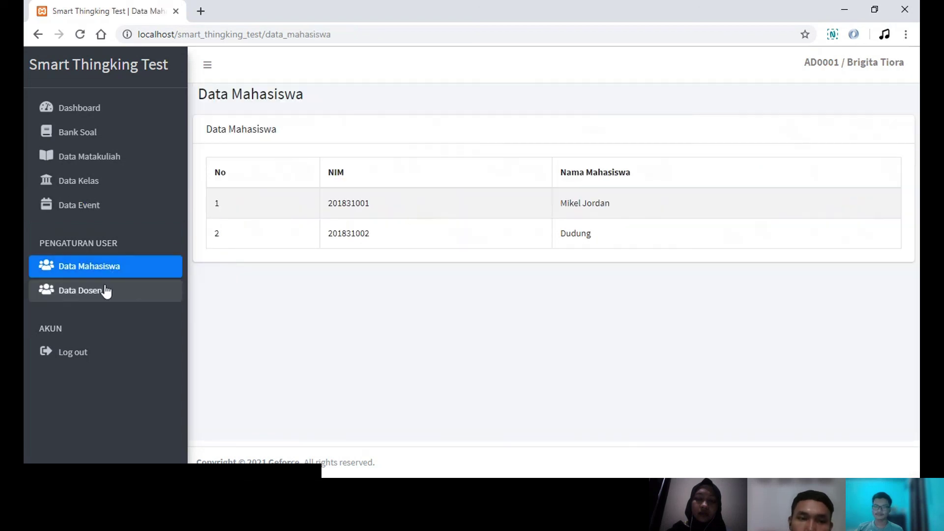
left_click(101, 298)
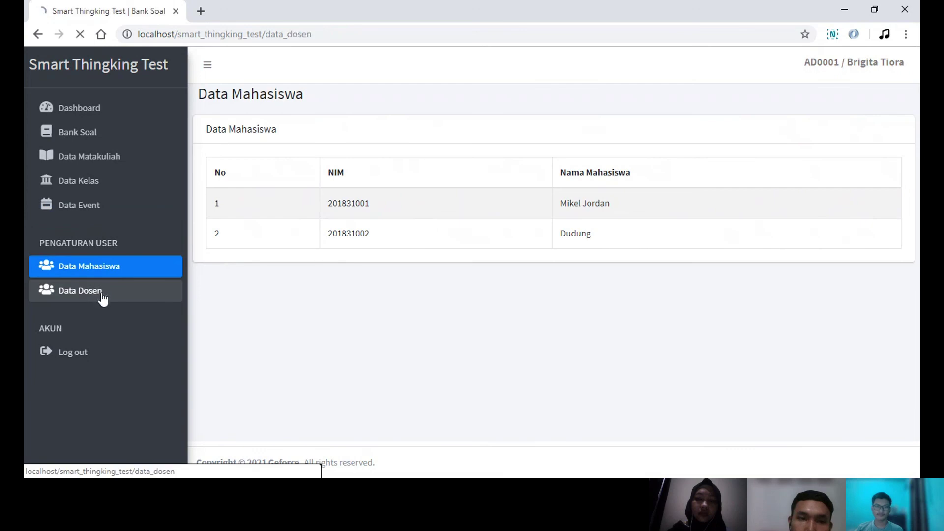
left_click(127, 106)
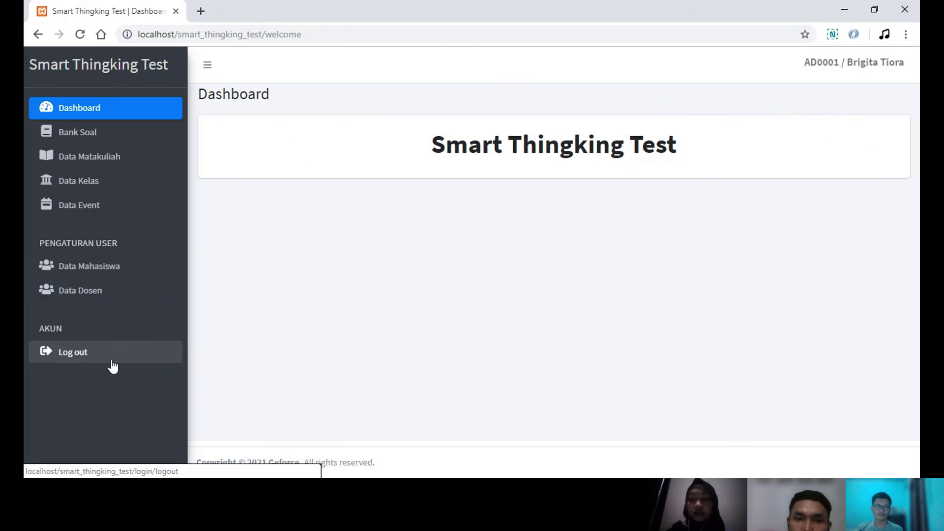
- Log out of the admin account, confirming with Yakin and dismissing the success message
left_click(96, 358)
left_click(455, 343)
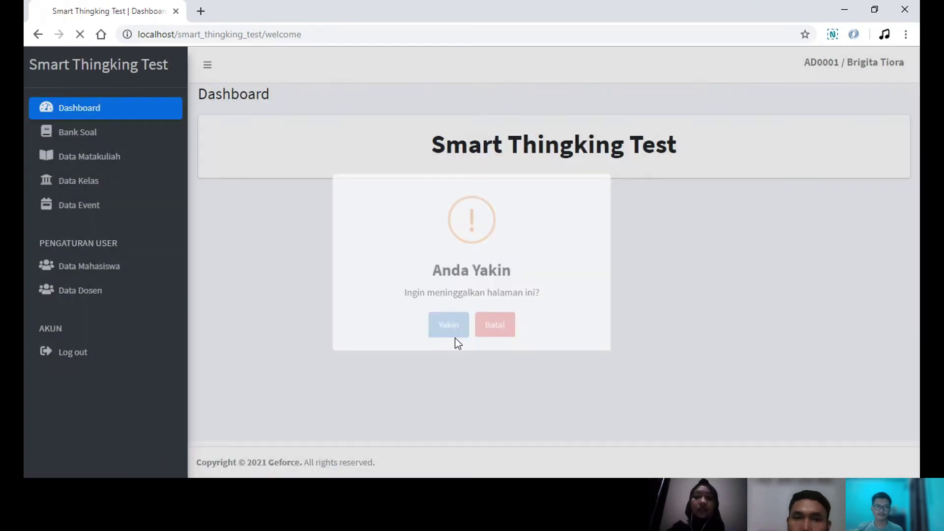
left_click(471, 342)
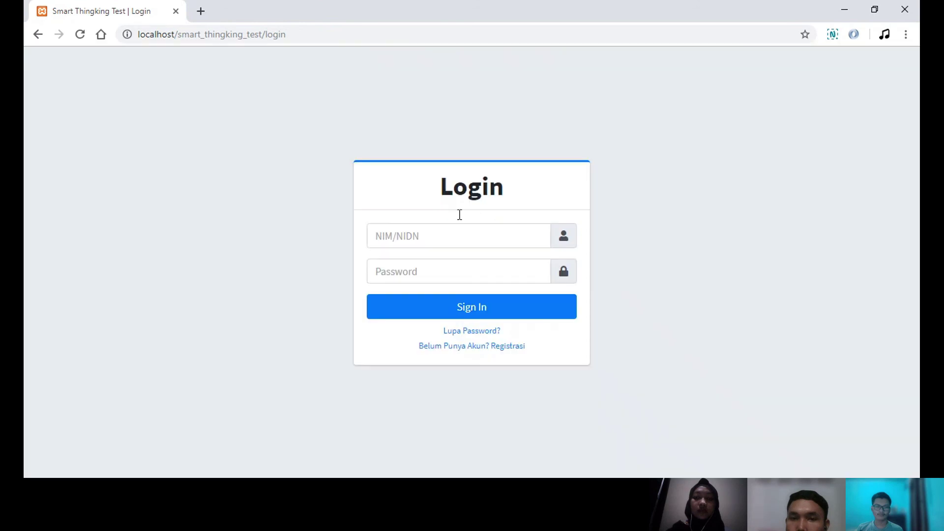
- Log in with the saved lecturer ID and its password, then dismiss the success message
left_click(459, 242)
left_click(448, 291)
left_click(440, 274)
type("012345")
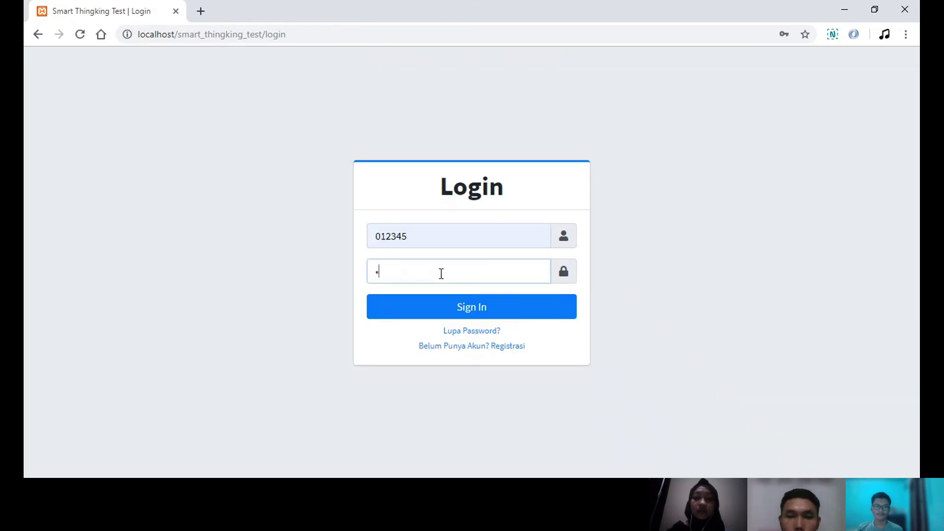
key("Return")
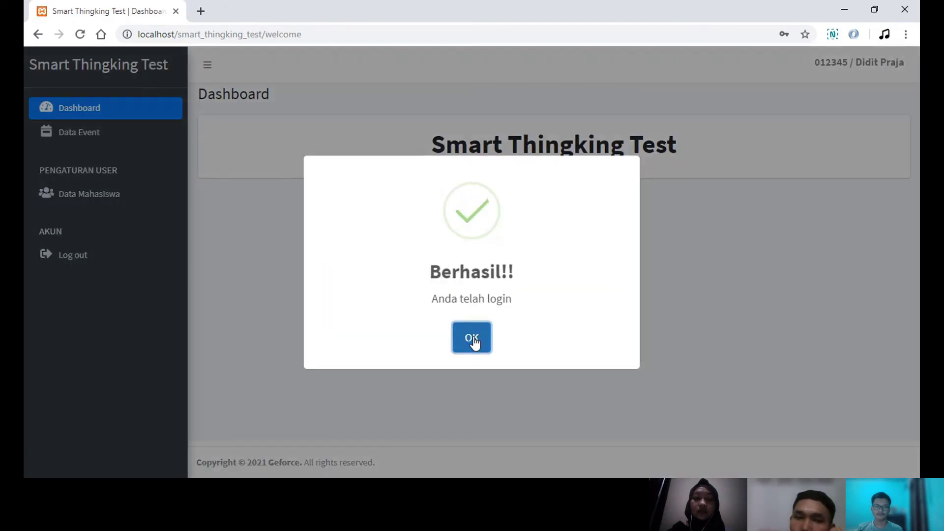
left_click(473, 340)
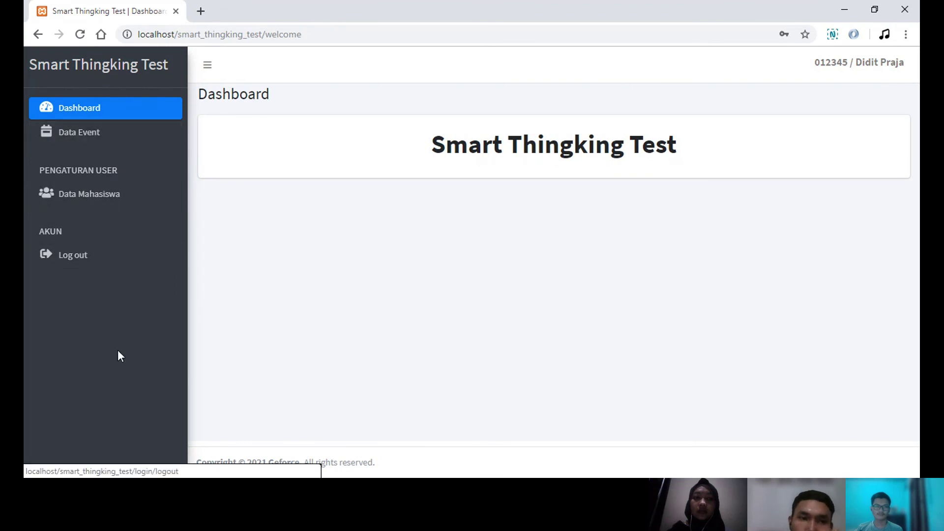
- In Data Event, list events for Semester Ganjil 2020/2021, Algoritma Pemrograman 1 + Praktek, class A
left_click(107, 142)
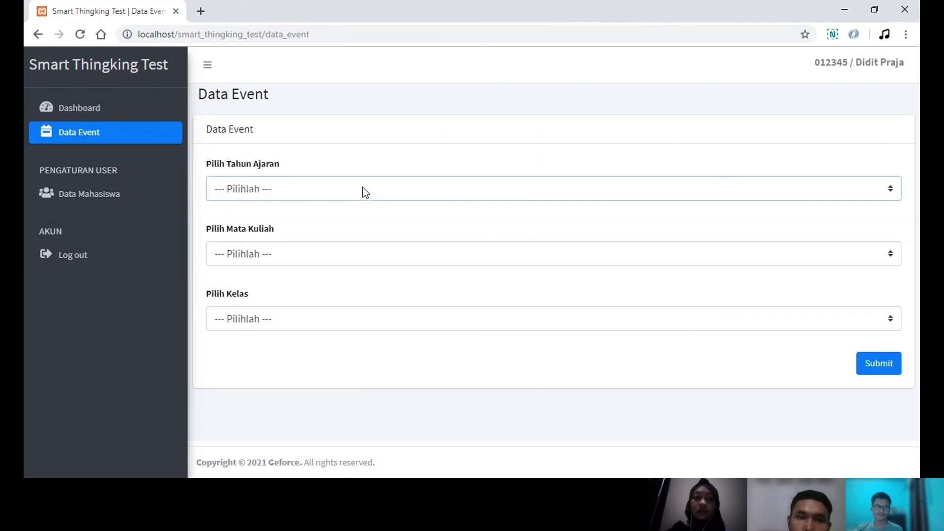
left_click(370, 224)
left_click(371, 256)
left_click(373, 288)
left_click(372, 317)
left_click(369, 352)
left_click(884, 370)
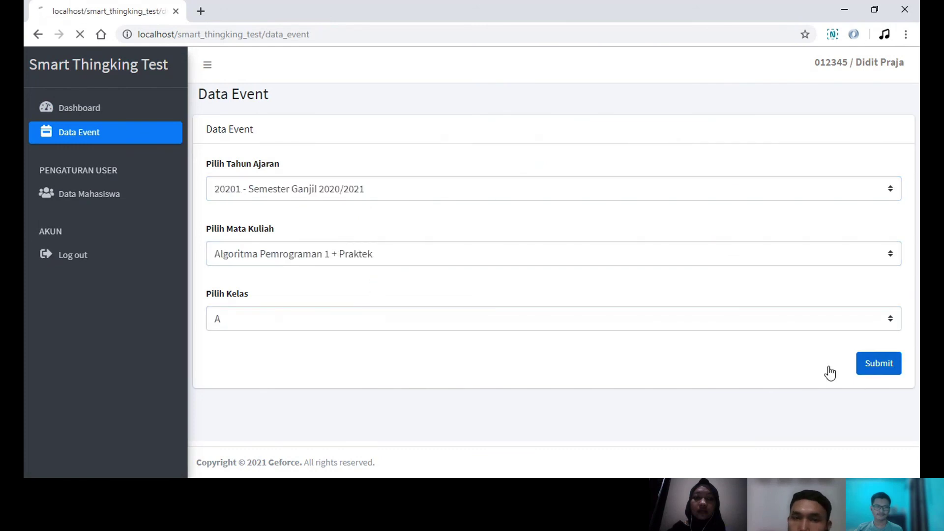
- Open Pretest 1's participant list and show the first student's answer details
scroll(497, 276, "down", 1)
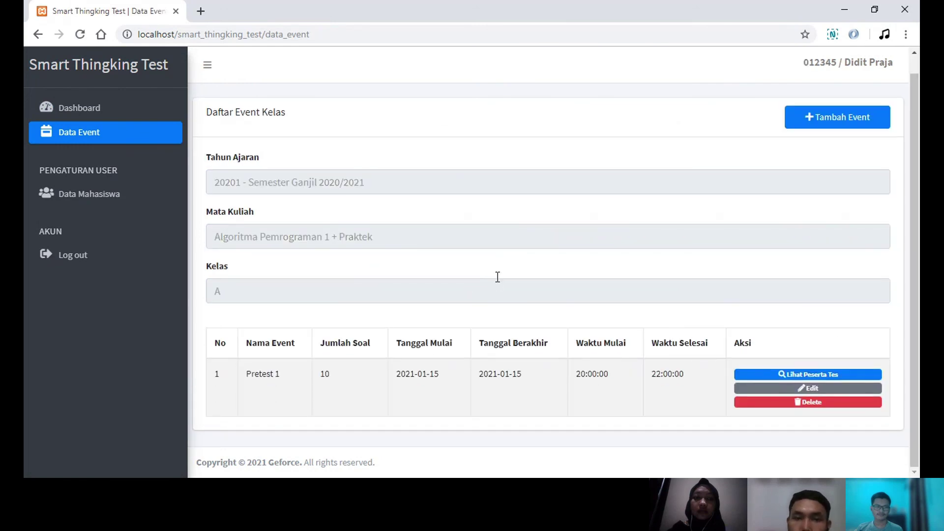
left_click(759, 375)
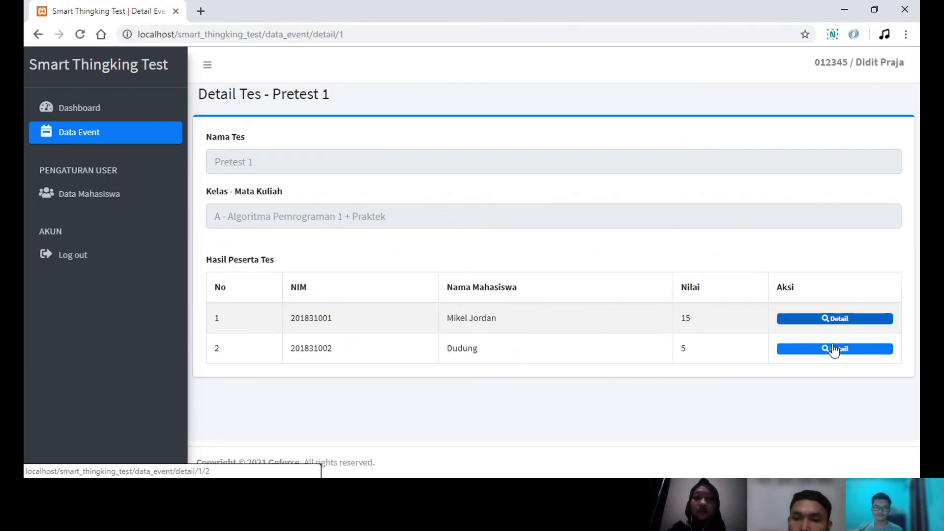
left_click(838, 326)
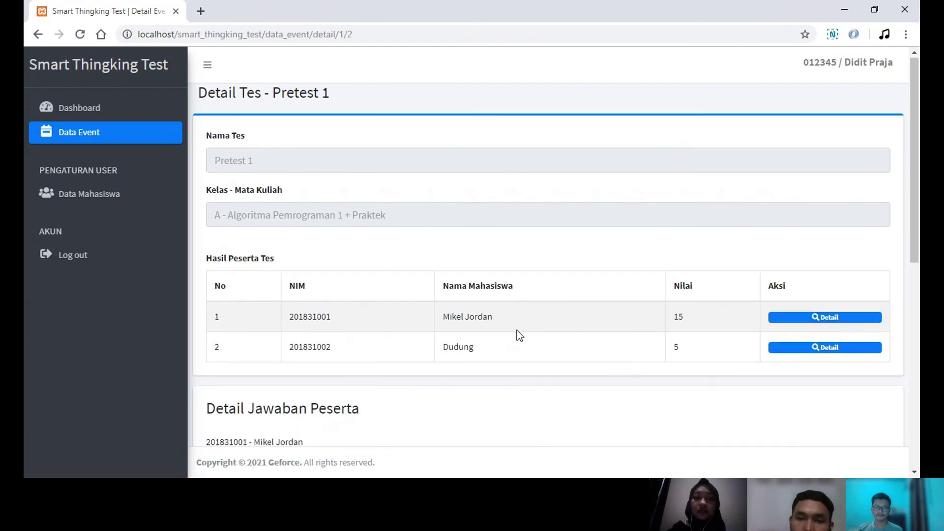
- Scroll through the first student's Pretest 1 answers and back to the top
scroll(517, 329, "down", 5)
scroll(517, 331, "down", 3)
scroll(517, 330, "up", 2)
scroll(517, 330, "down", 2)
scroll(517, 330, "up", 1)
scroll(517, 330, "down", 1)
scroll(520, 333, "up", 2)
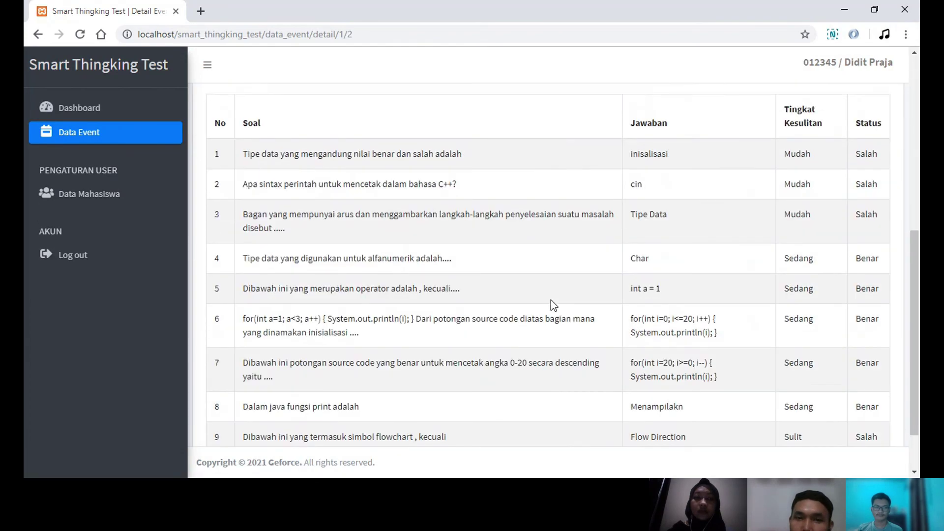
scroll(609, 276, "up", 6)
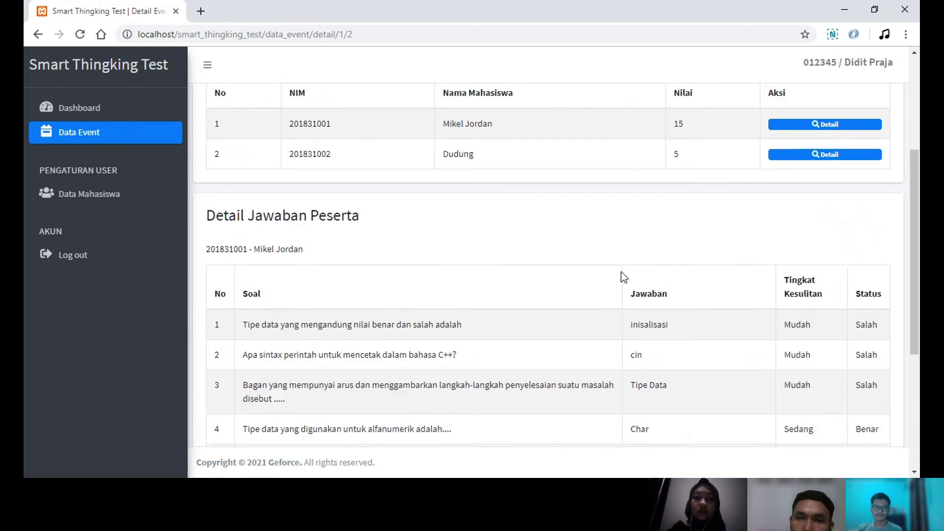
- Open the second student's answer details and scroll through them
left_click(801, 312)
scroll(592, 330, "down", 8)
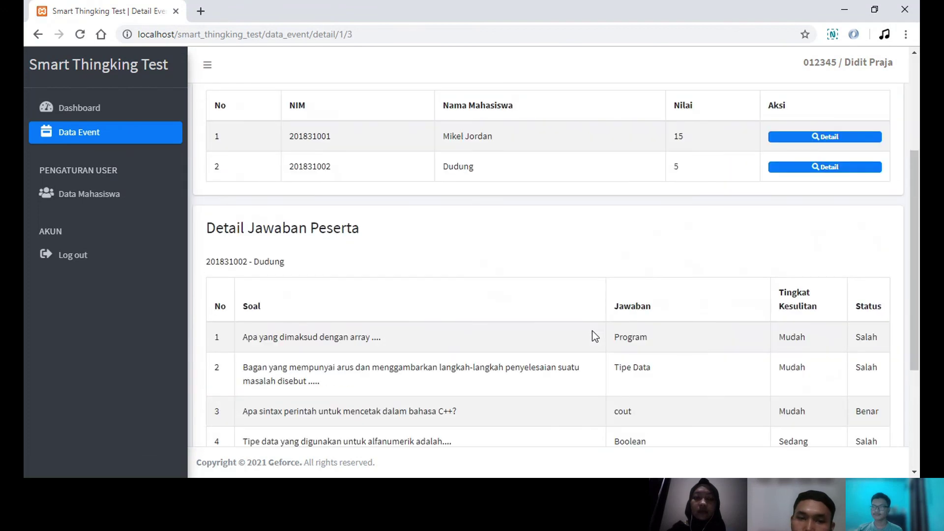
scroll(592, 331, "up", 5)
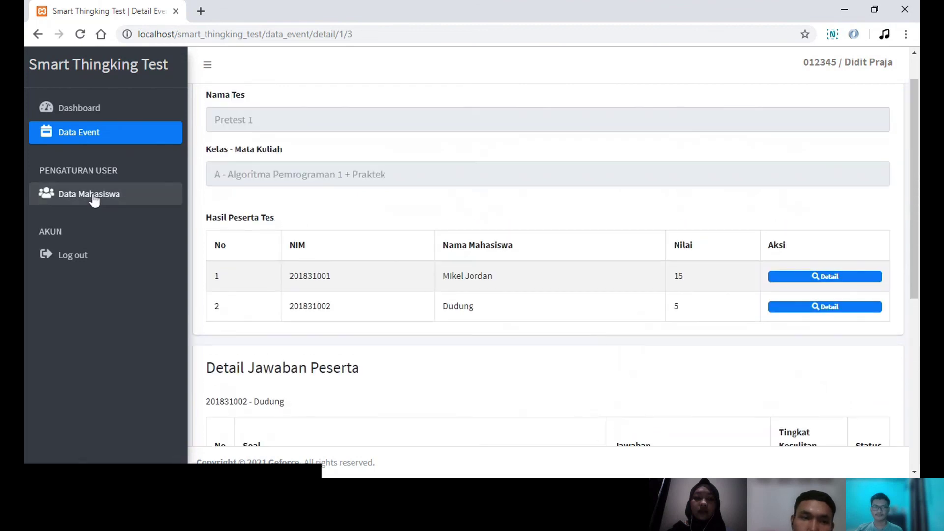
- Visit the student list and dashboard, then log the lecturer out, confirming with Yakin
left_click(93, 195)
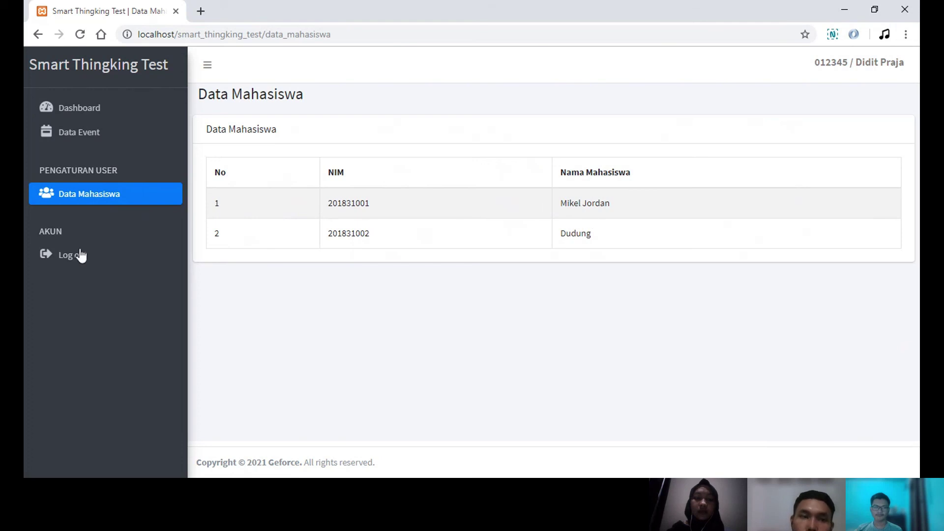
left_click(92, 111)
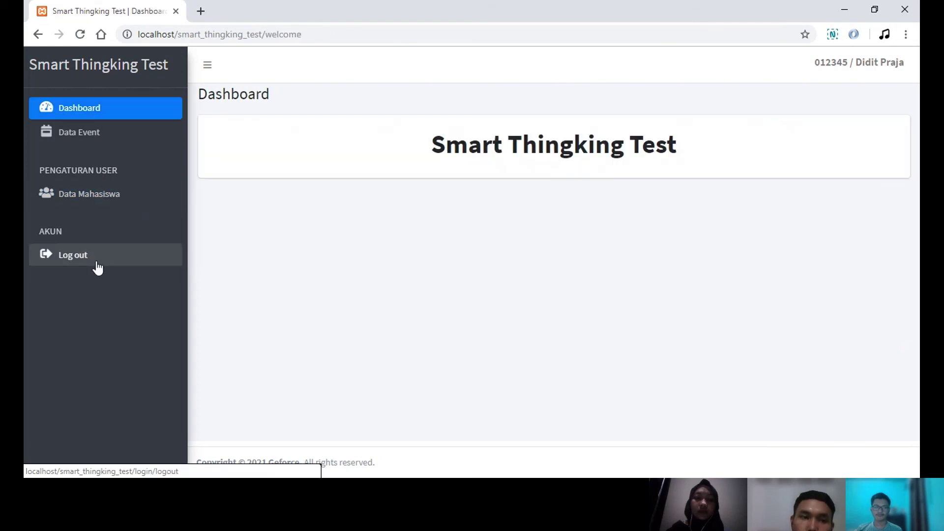
left_click(97, 264)
left_click(432, 340)
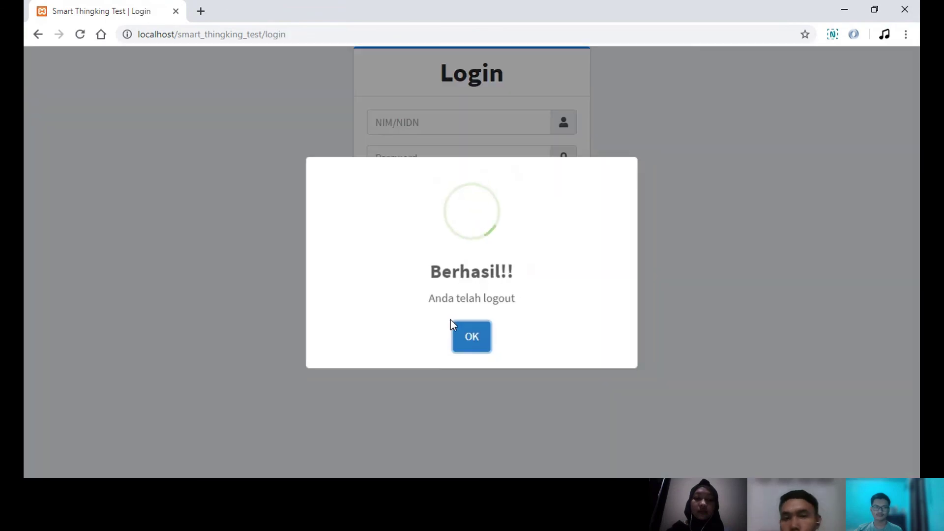
left_click(473, 337)
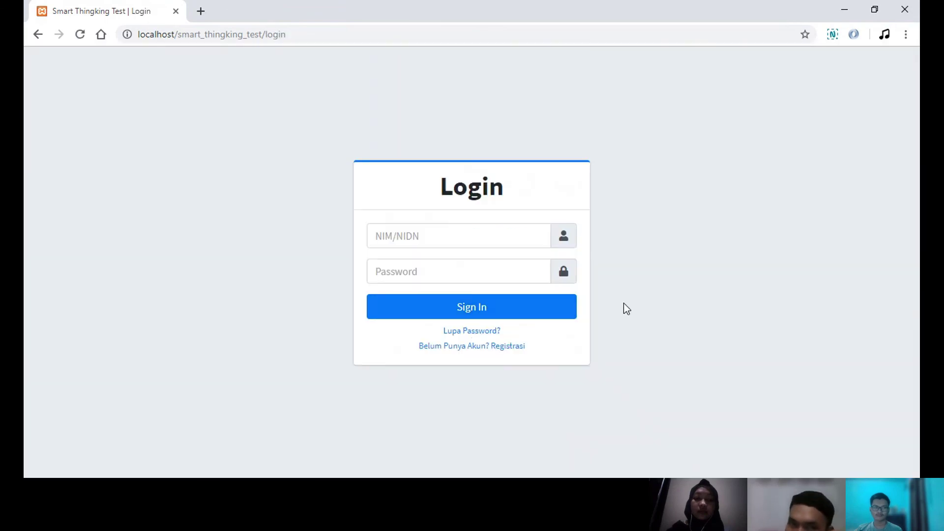